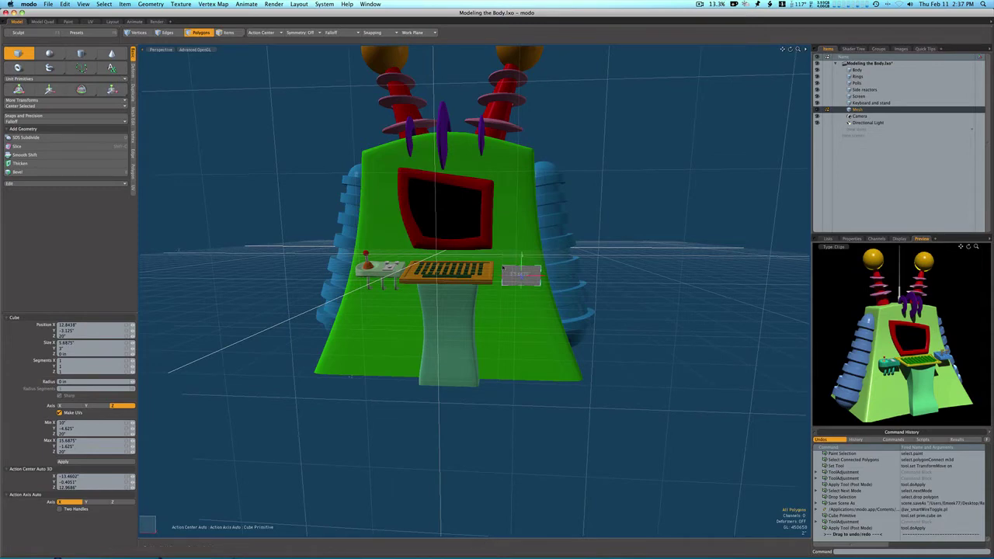
# Give the box beside the keyboard depth, sizing it about 6.375 by 3 by 5.1875 inches, and display the wireframe
pyautogui.moveTo(503, 276); pyautogui.dragTo(619, 247)
pyautogui.scroll(6, 541, 278)
pyautogui.hotkey('ctrl', '3')
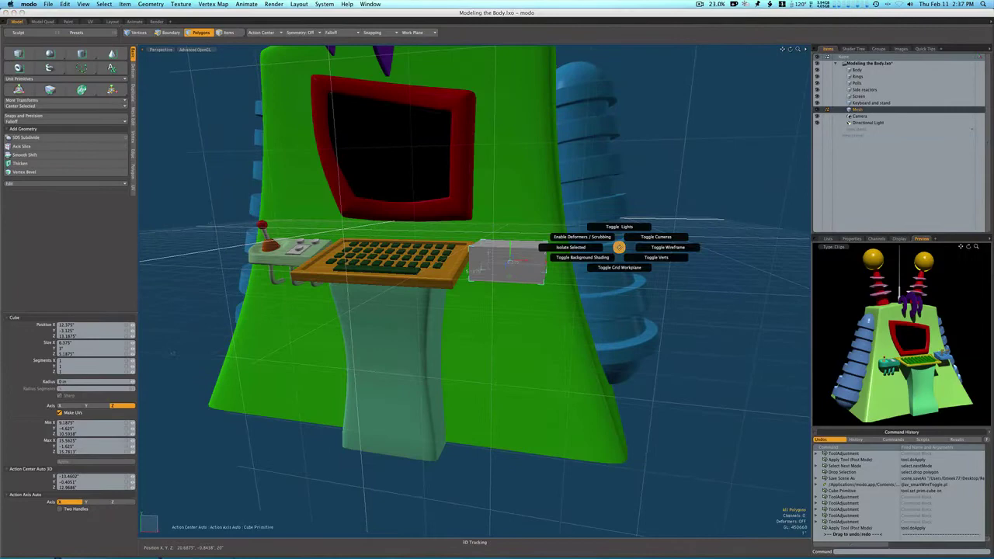
pyautogui.click(666, 247)
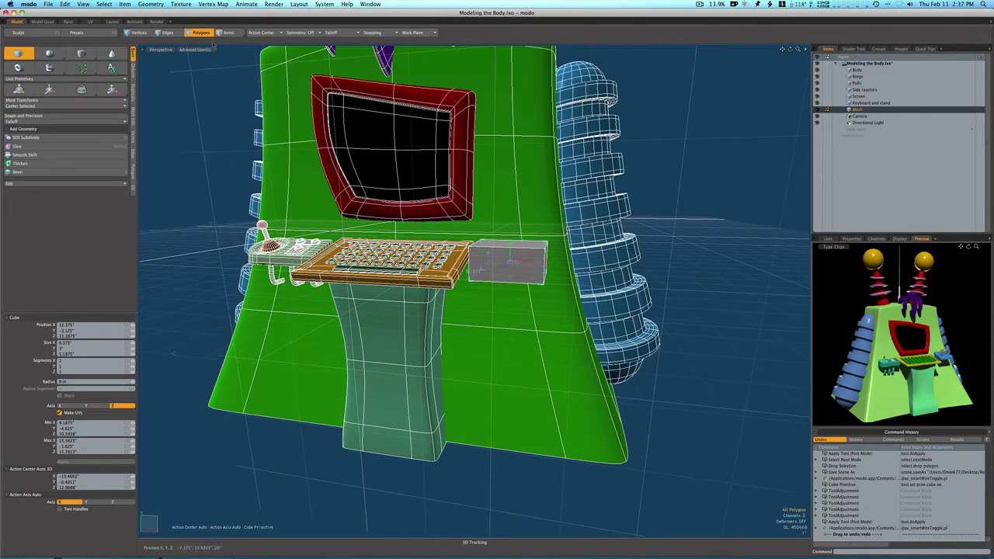
# Lower the block's upper front edge so that its top face slopes toward the front
pyautogui.click(167, 33)
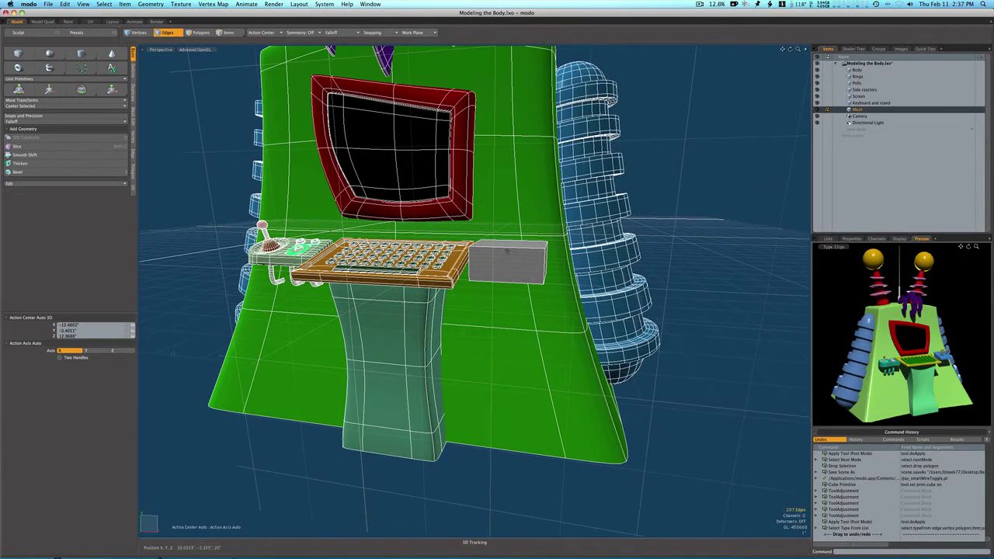
pyautogui.click(507, 250)
pyautogui.press('w')
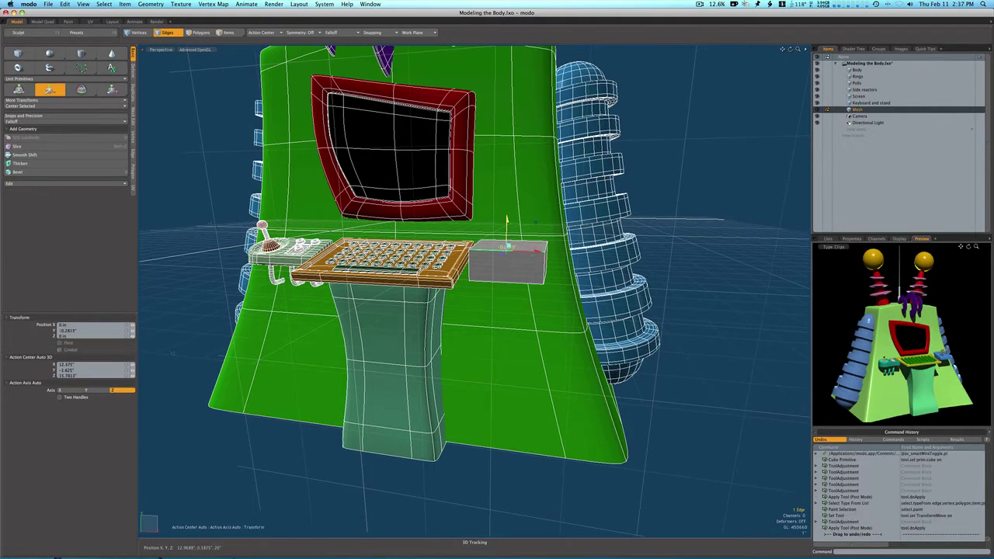
pyautogui.moveTo(506, 222); pyautogui.dragTo(546, 251)
pyautogui.press('space')
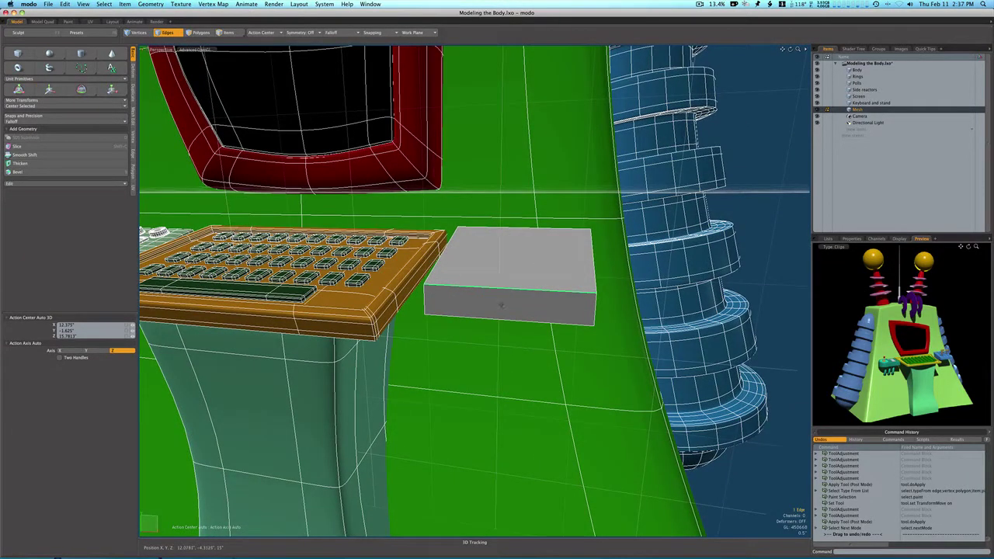
# Add a symmetrical pair of loop slices close to the block's two side faces
pyautogui.click(501, 292)
pyautogui.hotkey('alt', 'c')
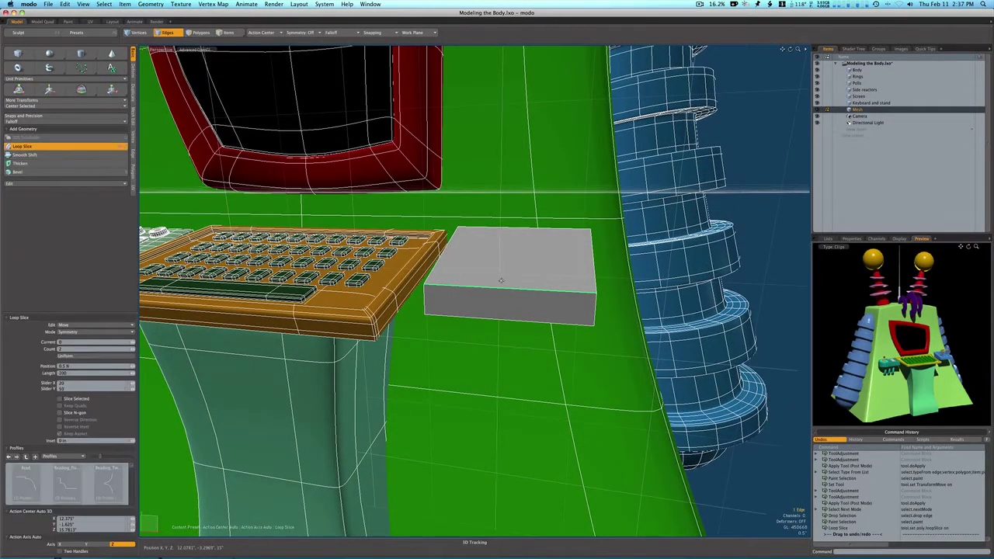
pyautogui.click(517, 278)
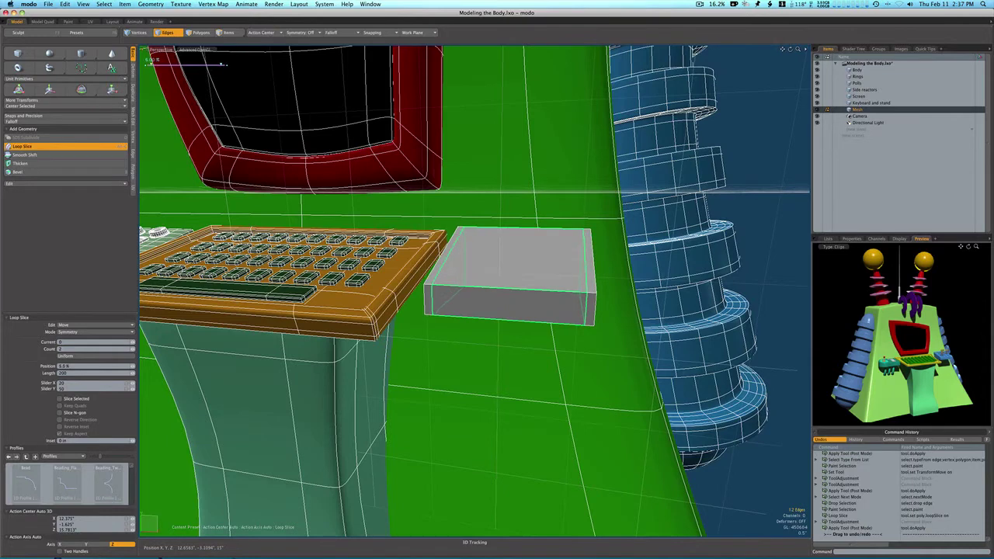
pyautogui.press('space')
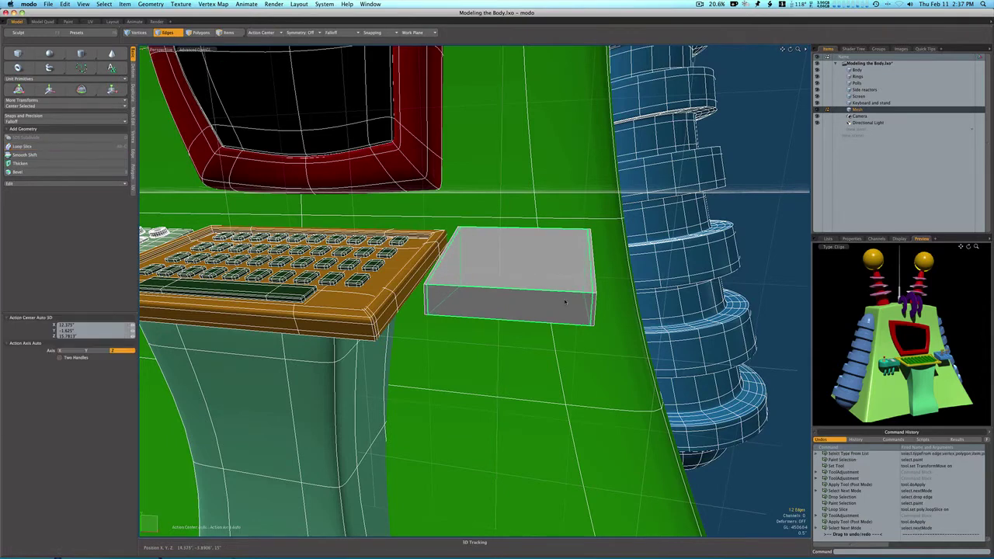
# Add a symmetrical pair of loop slices at 10% near the block's upper and lower faces
pyautogui.click(598, 308)
pyautogui.click(593, 308)
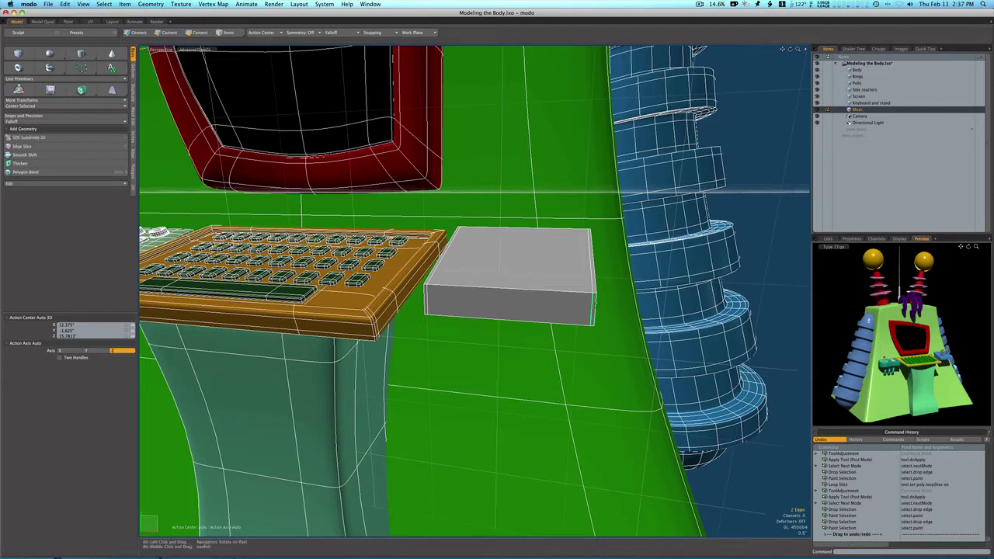
pyautogui.hotkey('alt', 'c')
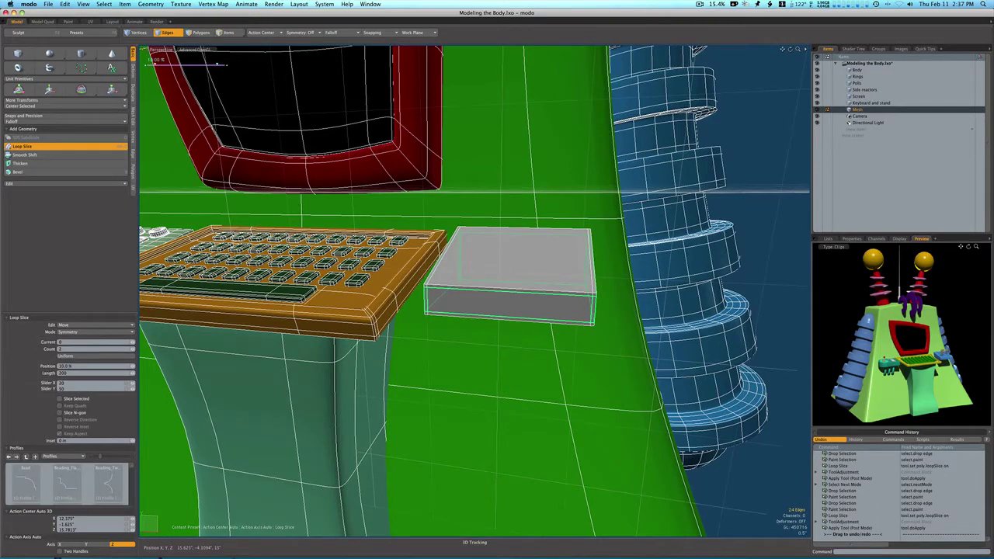
pyautogui.moveTo(599, 312)
pyautogui.mouseDown()
pyautogui.moveTo(684, 309)
pyautogui.moveTo(514, 297)
pyautogui.moveTo(597, 293)
pyautogui.mouseUp()
pyautogui.press('space')
# Add a symmetrical pair of loop slices near the block's front and back faces
pyautogui.click(594, 292)
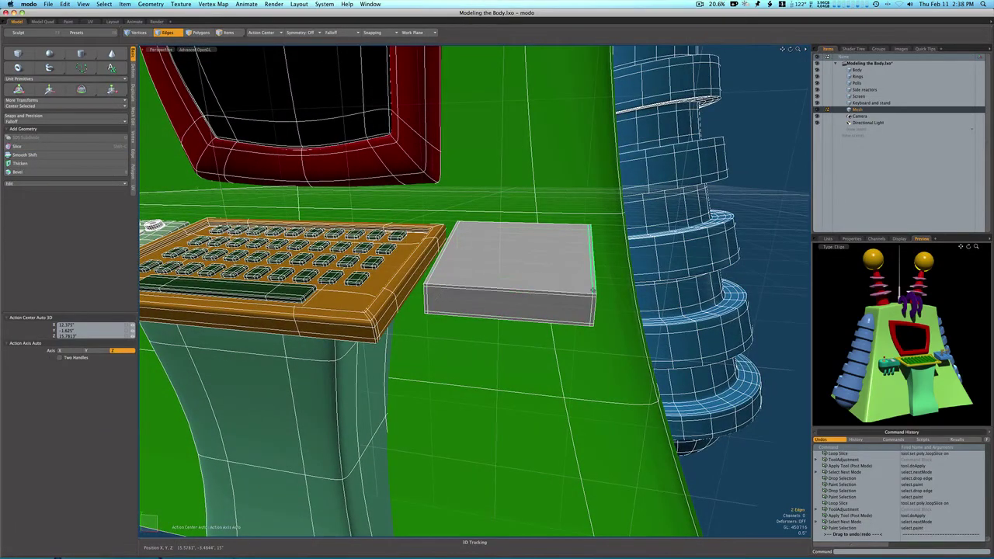
pyautogui.hotkey('alt', 'c')
pyautogui.moveTo(592, 289); pyautogui.dragTo(588, 284)
pyautogui.press('space')
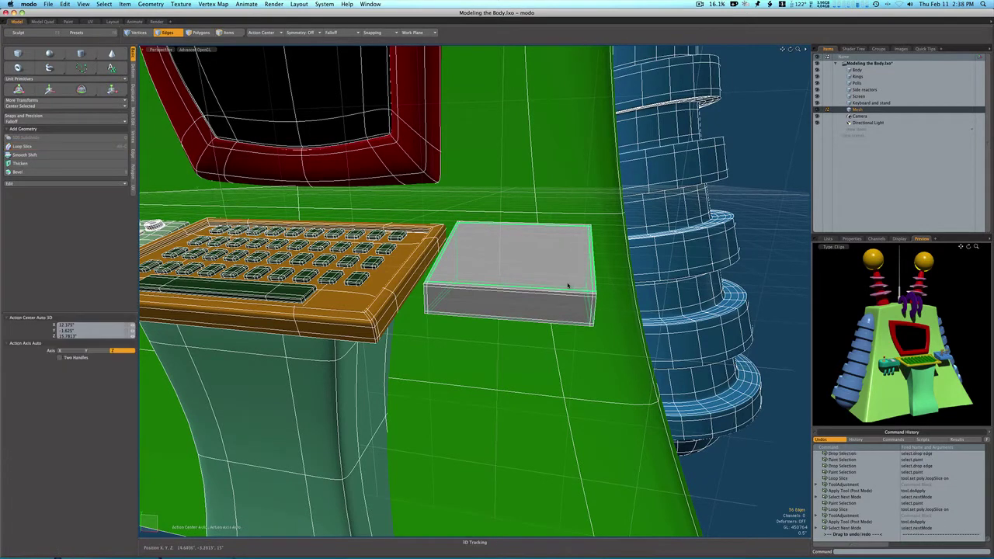
# Preview the whole block as a subdivision surface and convert it back to plain polygons
pyautogui.press('space')
pyautogui.doubleClick(563, 283)
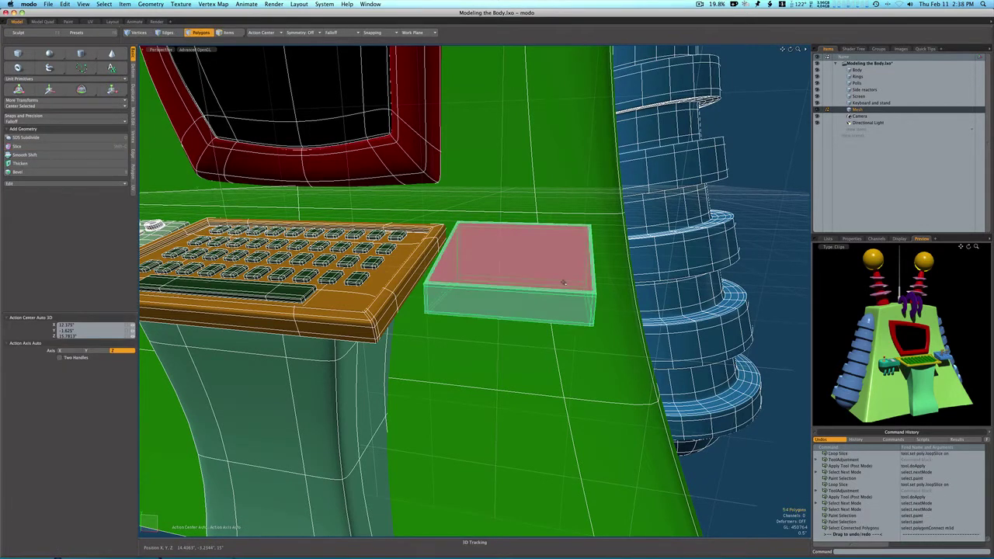
pyautogui.press('Tab')
pyautogui.click(757, 241)
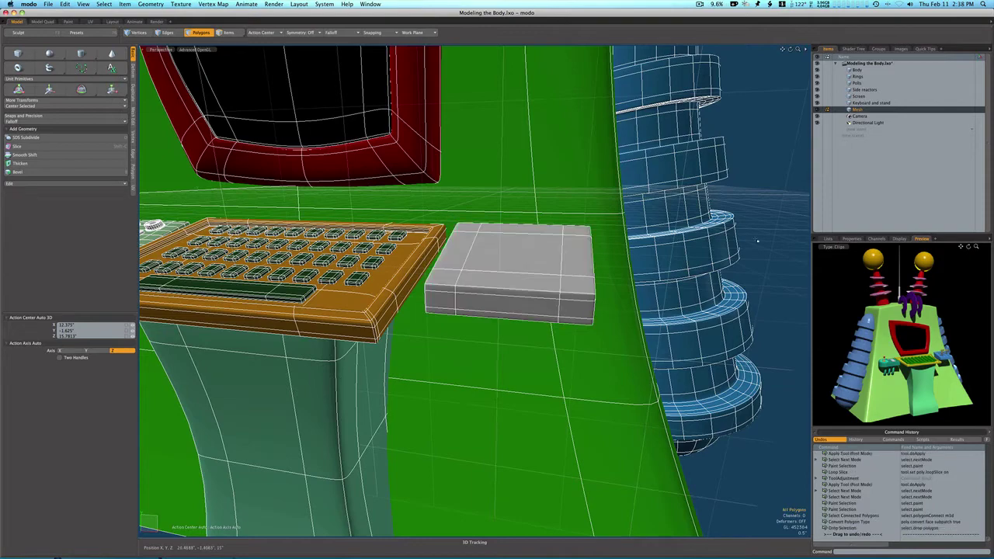
pyautogui.doubleClick(561, 273)
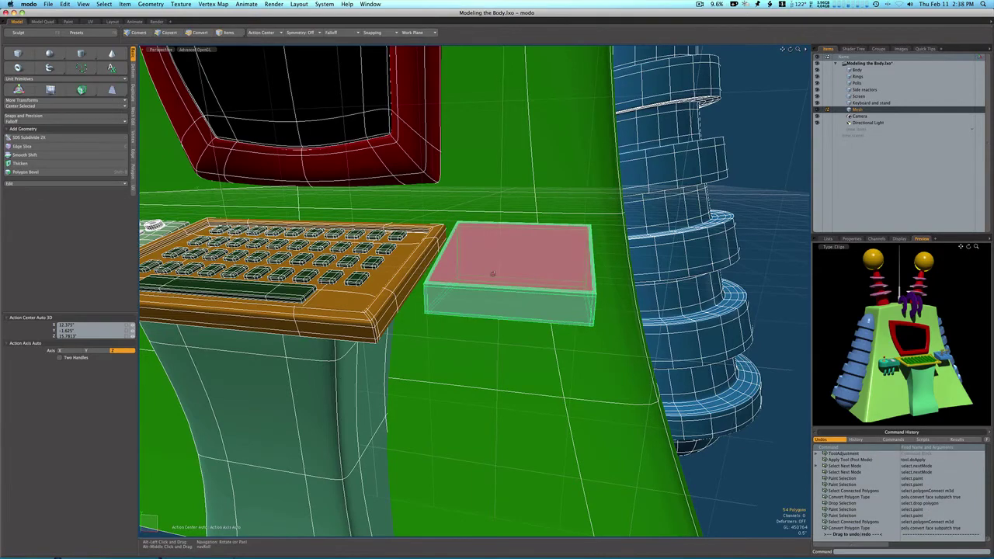
# Cut two Free-mode loop slices through the block's keyboard-side part, at positions 77.5% and 90%
pyautogui.keyDown('alt'); pyautogui.moveTo(492, 273); pyautogui.dragTo(468, 295); pyautogui.keyUp('alt')
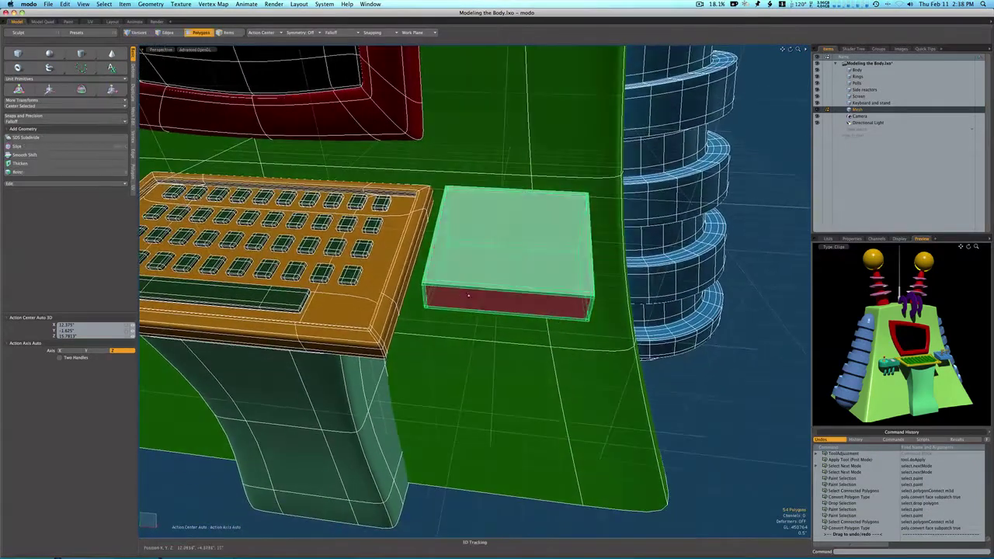
pyautogui.click(468, 297)
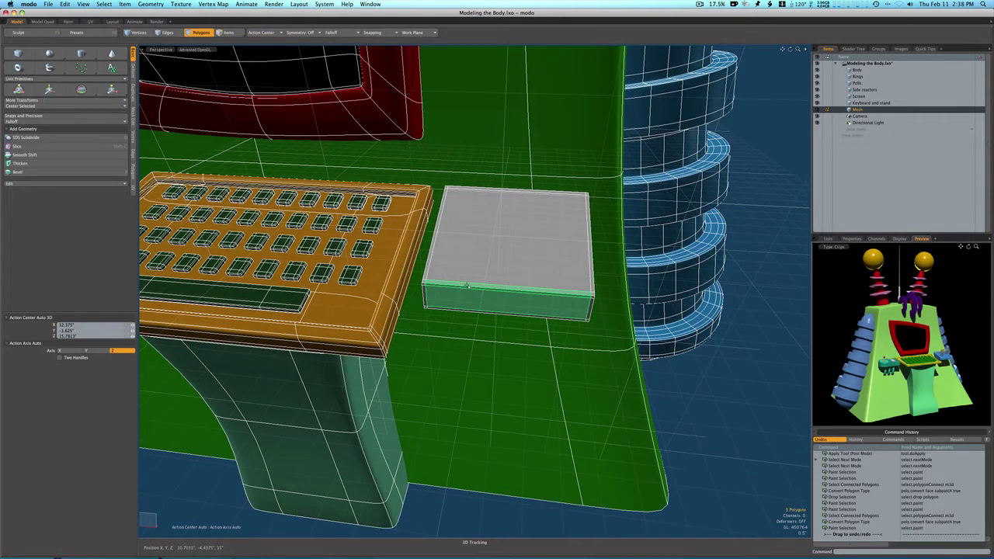
pyautogui.hotkey('alt', 'c')
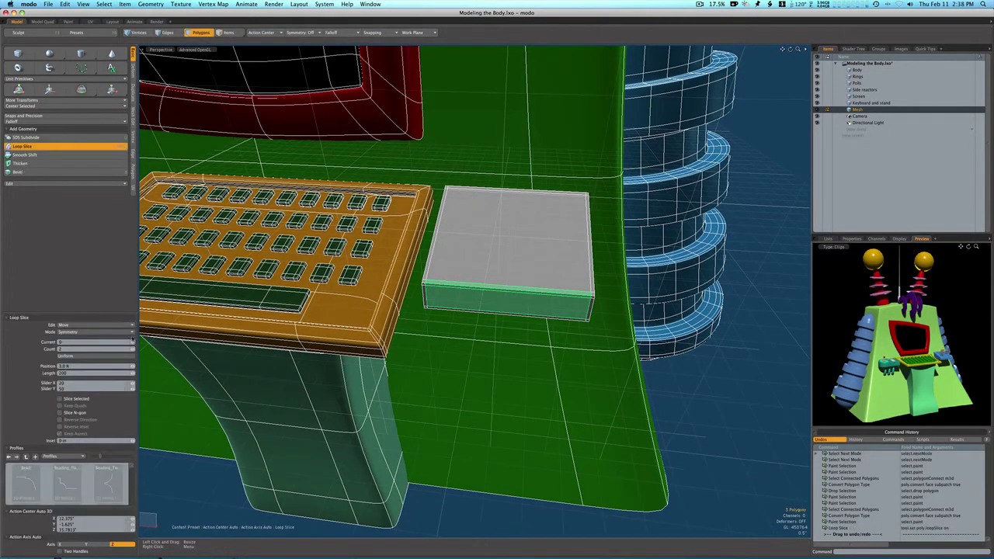
pyautogui.click(130, 332)
pyautogui.click(131, 324)
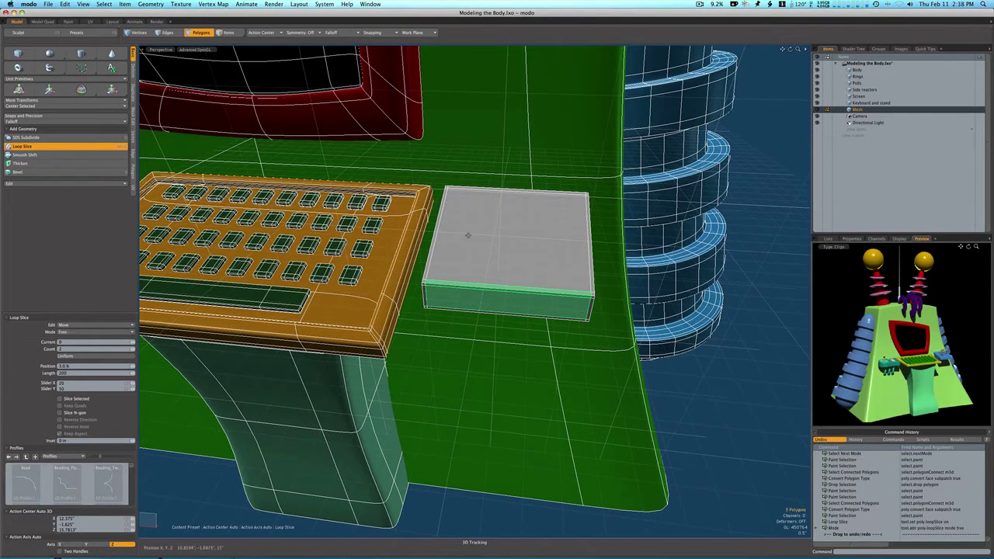
pyautogui.click(468, 235)
pyautogui.moveTo(149, 64); pyautogui.dragTo(210, 64)
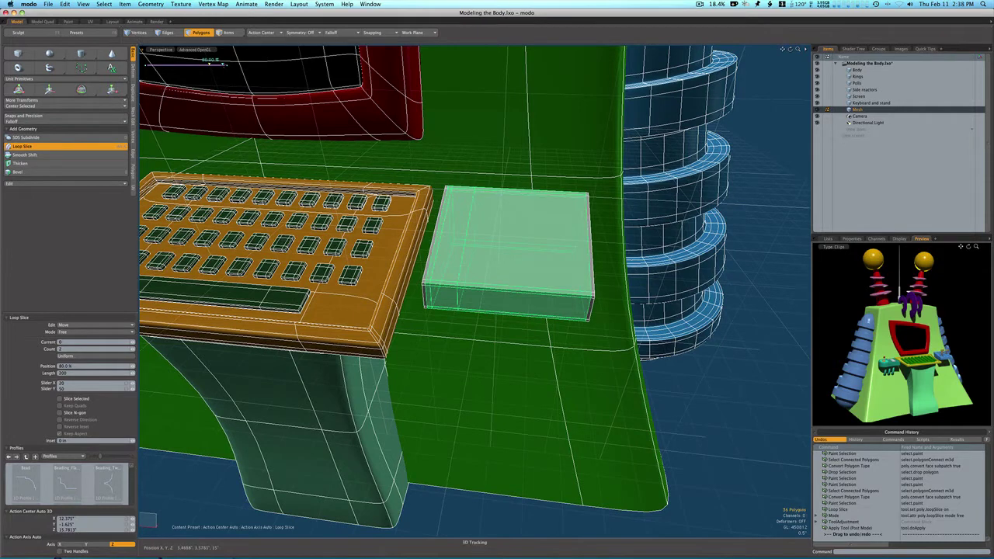
pyautogui.moveTo(210, 64); pyautogui.dragTo(215, 65)
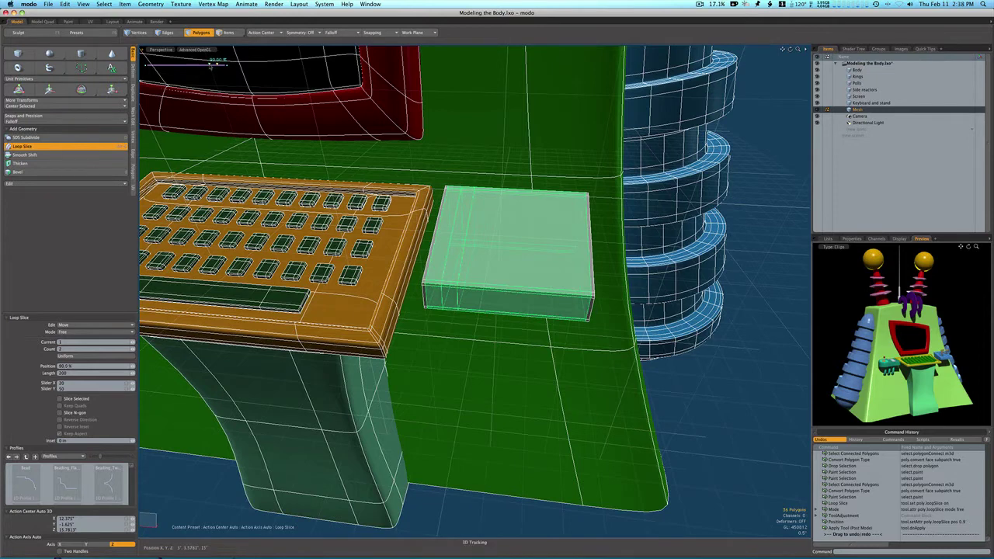
pyautogui.moveTo(215, 65); pyautogui.dragTo(208, 64)
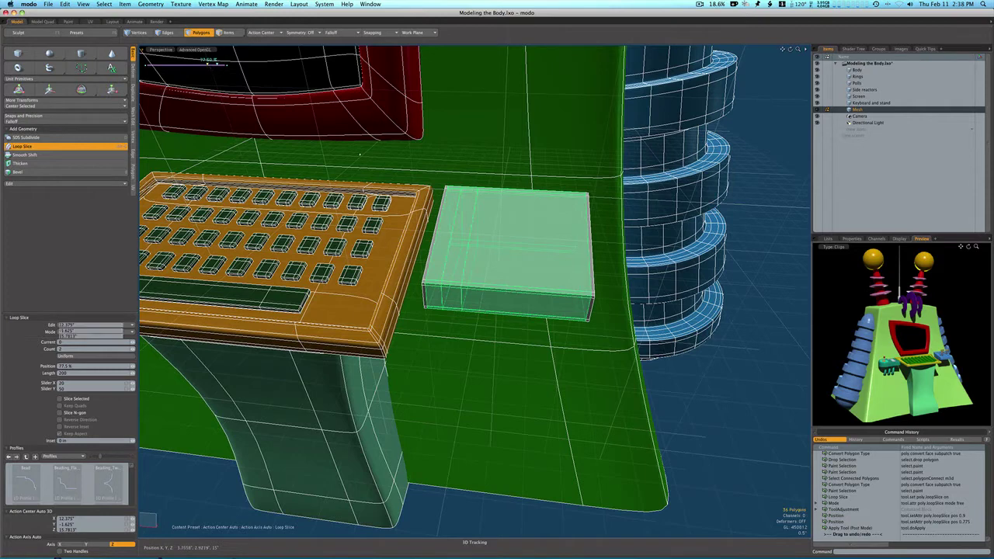
pyautogui.press('space')
# Cut two more loop slices through the block's remaining wide section, at positions 50% and 69.5%
pyautogui.click(515, 288)
pyautogui.press('alt')
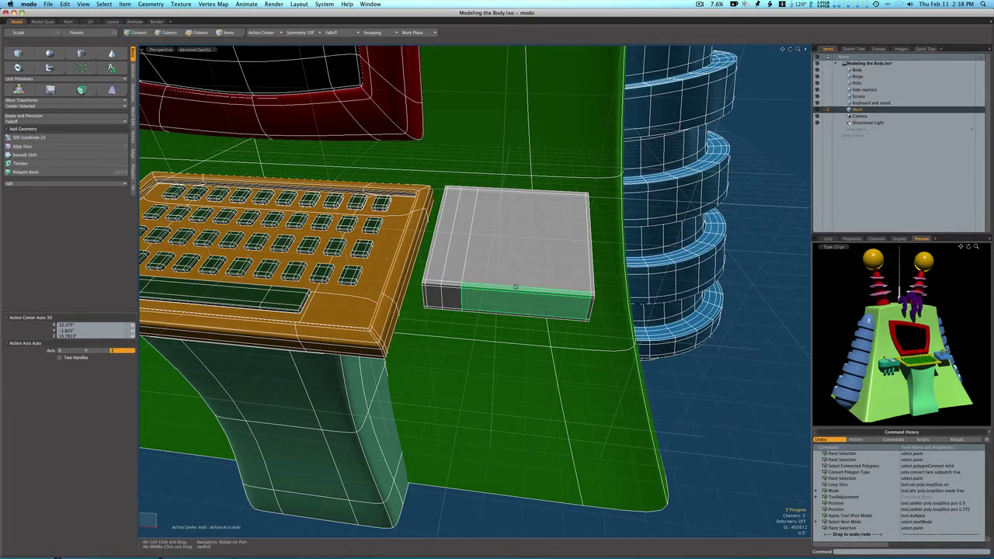
pyautogui.hotkey('alt', 'c')
pyautogui.click(515, 287)
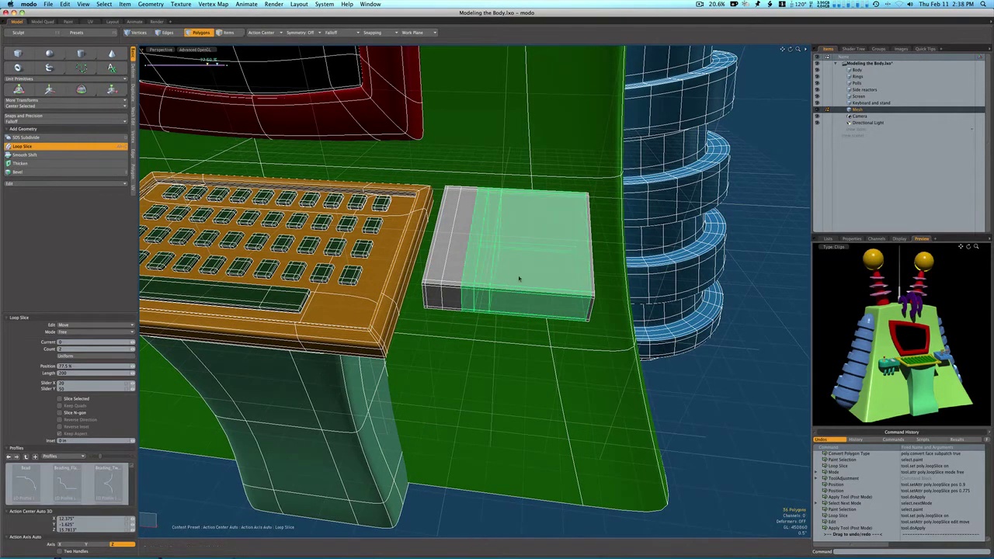
pyautogui.moveTo(207, 63); pyautogui.dragTo(197, 63)
pyautogui.moveTo(506, 303); pyautogui.dragTo(526, 303)
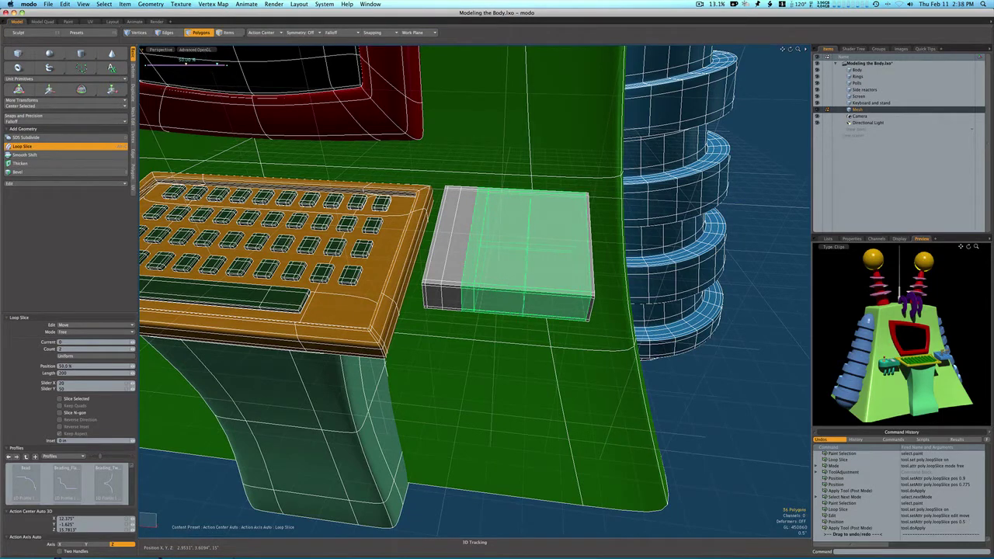
pyautogui.moveTo(217, 64); pyautogui.dragTo(198, 65)
pyautogui.moveTo(505, 303); pyautogui.dragTo(500, 303)
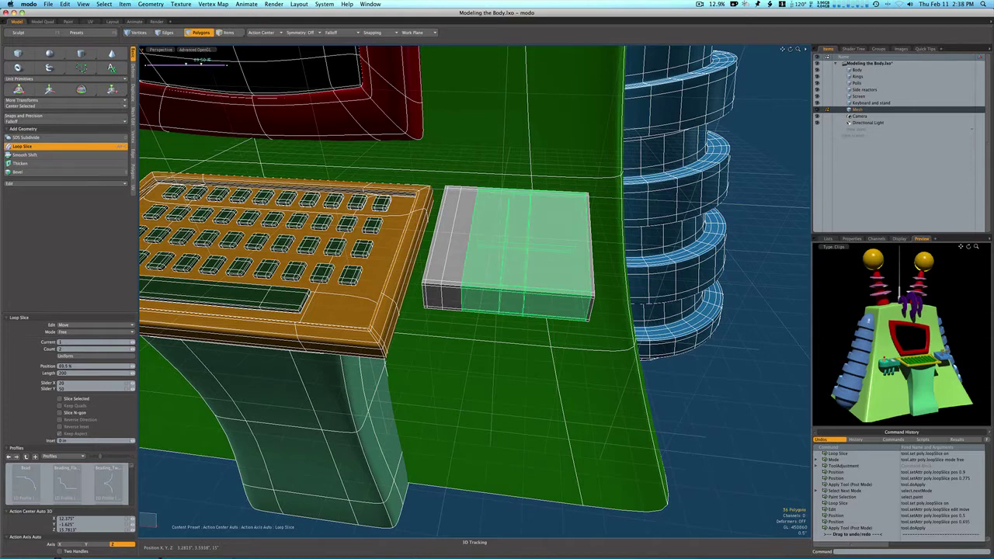
pyautogui.press('space')
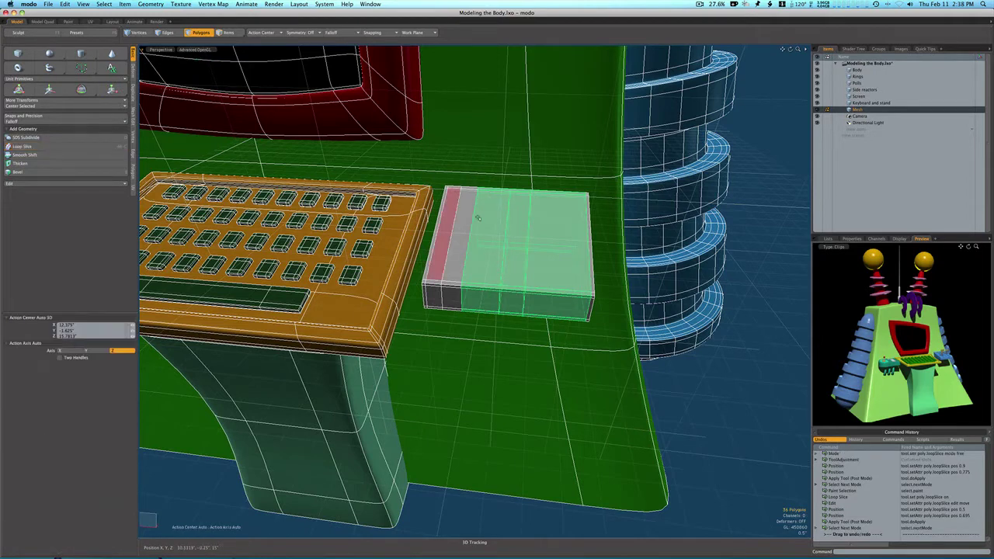
# Cut two loop slices through the outer section farthest from the keyboard, placing one at 54.5%
pyautogui.moveTo(559, 302); pyautogui.dragTo(565, 288)
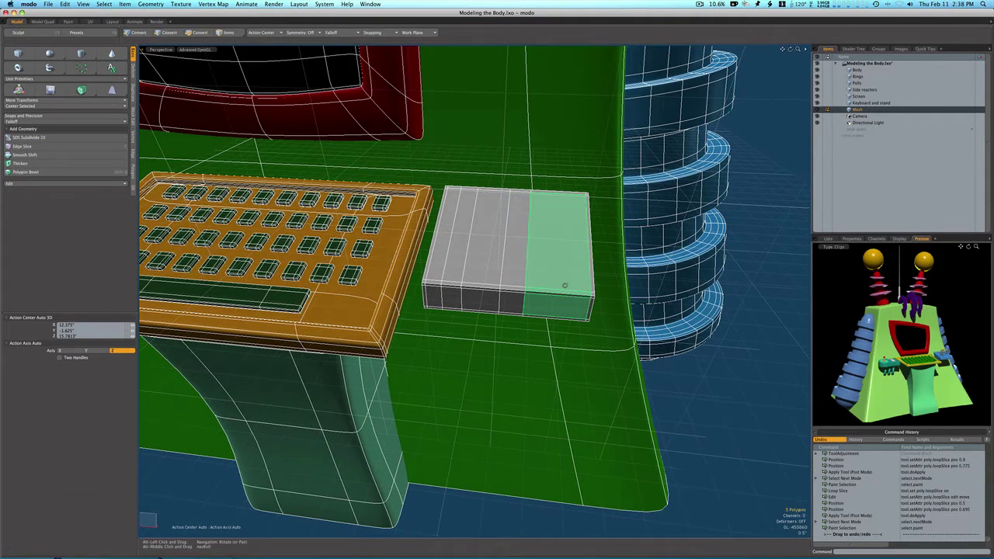
pyautogui.hotkey('alt', 'c')
pyautogui.moveTo(554, 305); pyautogui.dragTo(572, 306)
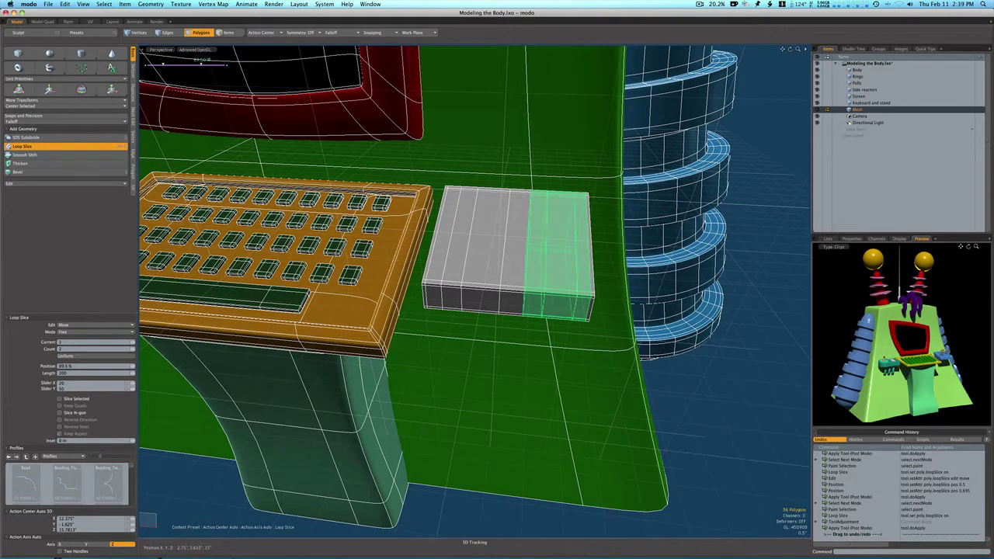
pyautogui.moveTo(132, 365); pyautogui.dragTo(124, 365)
pyautogui.moveTo(194, 65); pyautogui.dragTo(186, 65)
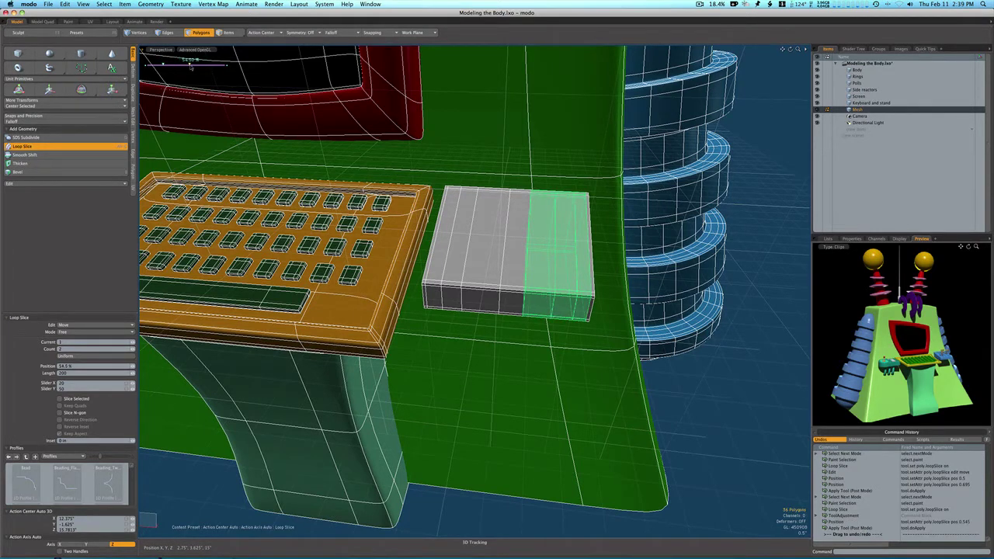
pyautogui.press('space')
# Select the three narrow strips on the block's top face and bevel them to start three slots
pyautogui.click(463, 235)
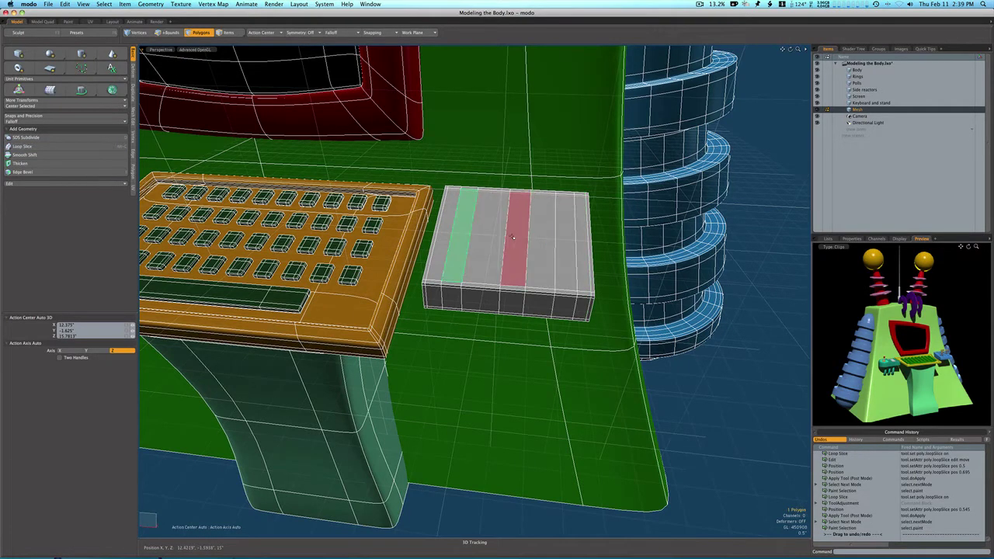
pyautogui.keyDown('shift'); pyautogui.click(516, 239); pyautogui.keyUp('shift')
pyautogui.keyDown('shift'); pyautogui.click(564, 241); pyautogui.keyUp('shift')
pyautogui.press('ctrl')
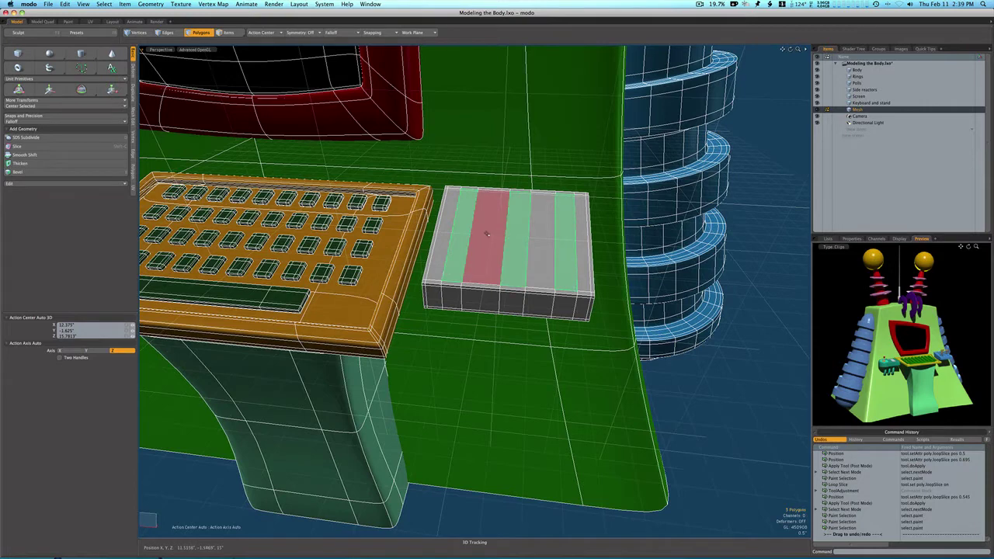
pyautogui.press('b')
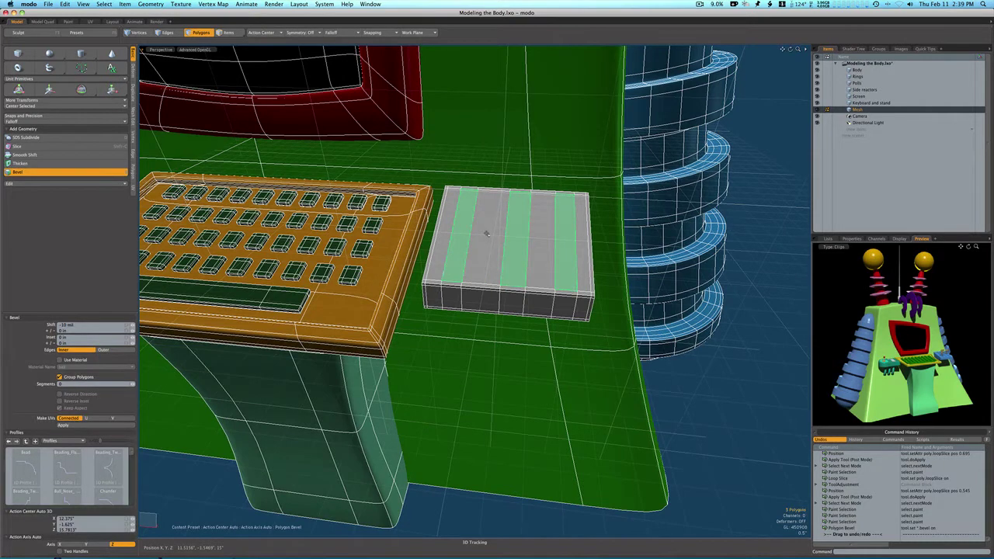
pyautogui.click(545, 237)
pyautogui.moveTo(545, 237)
pyautogui.mouseDown()
pyautogui.moveTo(564, 236)
pyautogui.moveTo(513, 220)
pyautogui.mouseUp()
pyautogui.keyDown('shift'); pyautogui.click(535, 231); pyautogui.keyUp('shift')
# Apply further polygon bevels to the three selected strips to sink the slots into the block
pyautogui.press('space')
pyautogui.press('b')
pyautogui.keyDown('shift'); pyautogui.click(515, 219); pyautogui.keyUp('shift')
pyautogui.press('space')
pyautogui.press('b')
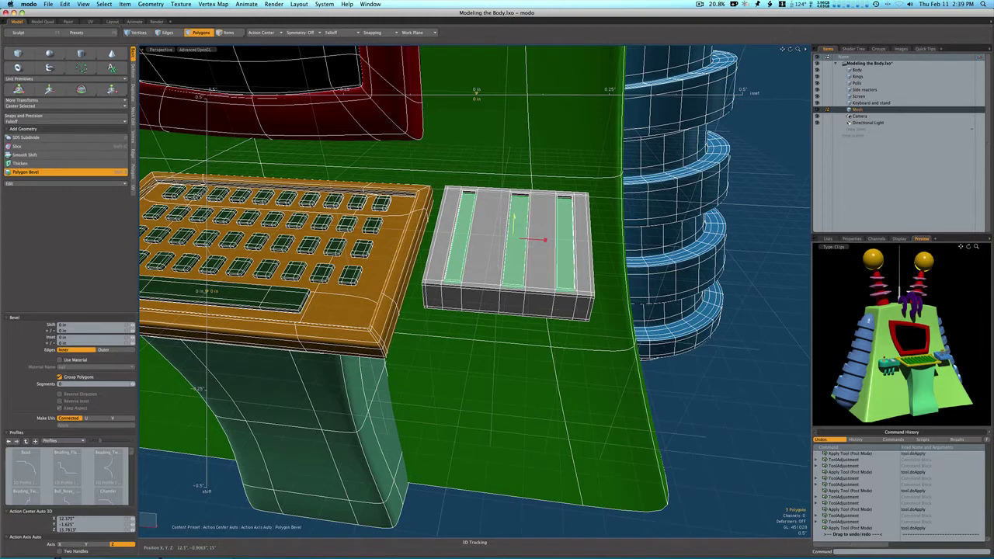
pyautogui.press('space')
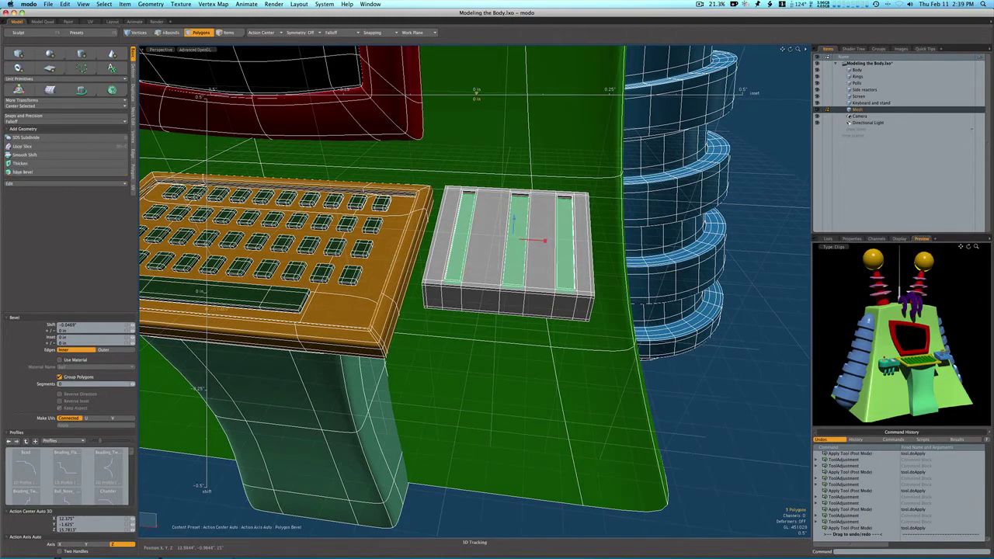
# Bevel the three slot floors again to deepen the recesses, and clear the polygon selection
pyautogui.press('b')
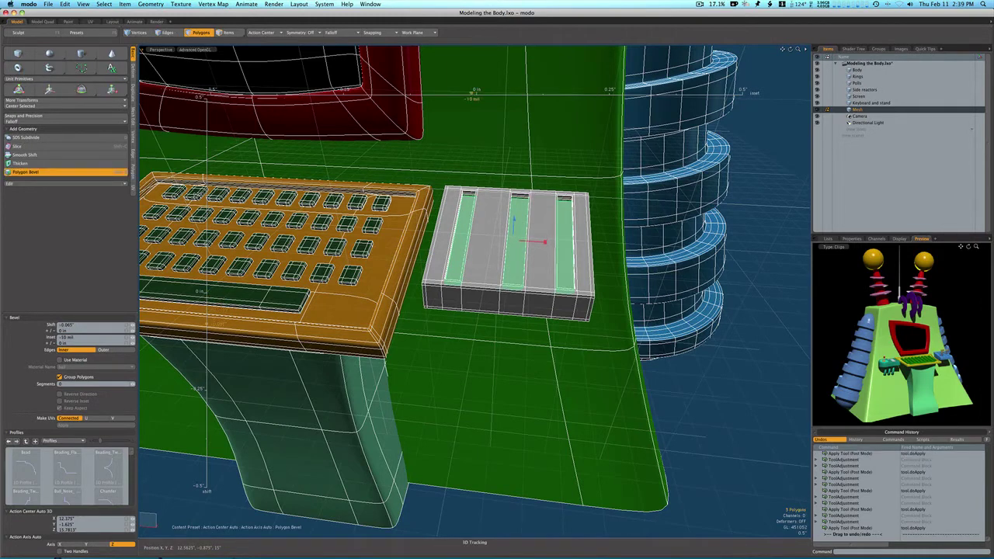
pyautogui.press('space')
pyautogui.press('b')
pyautogui.moveTo(512, 221); pyautogui.dragTo(513, 225)
pyautogui.press('space')
pyautogui.click(759, 246)
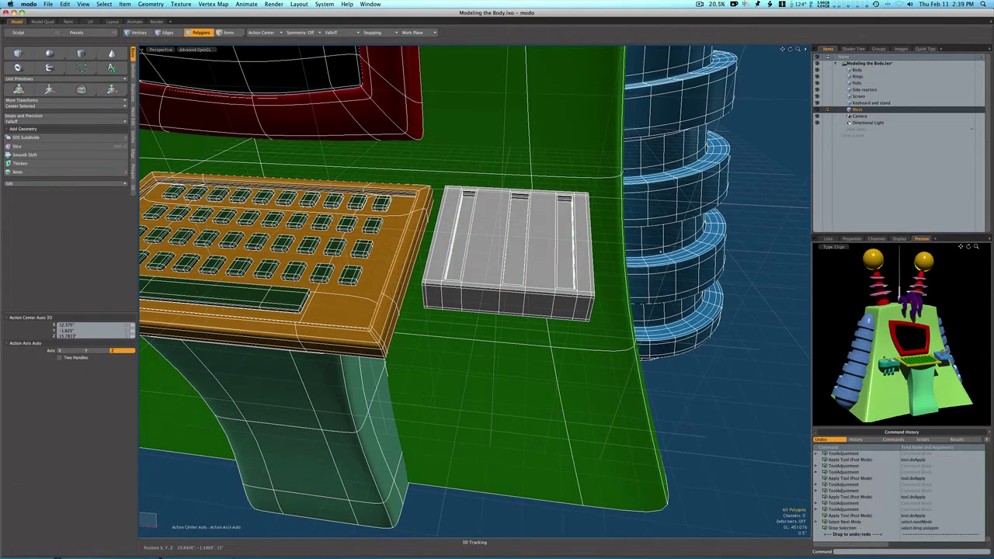
# Cut symmetric loop slices across all strips of the block, close to the two ends of the slots
pyautogui.keyDown('ctrl'); pyautogui.keyDown('alt'); pyautogui.moveTo(460, 296); pyautogui.dragTo(456, 298); pyautogui.keyUp('alt'); pyautogui.keyUp('ctrl')
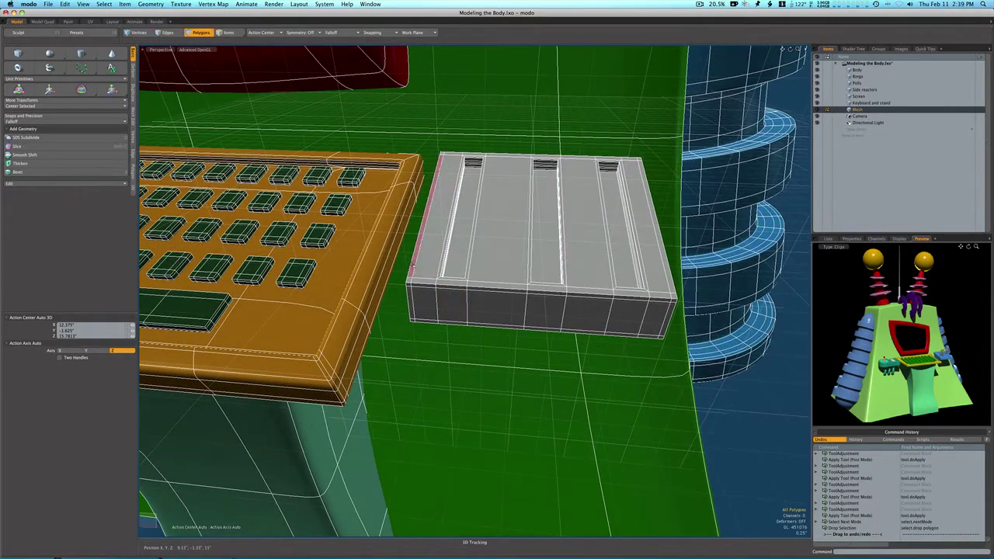
pyautogui.moveTo(412, 267); pyautogui.dragTo(418, 268)
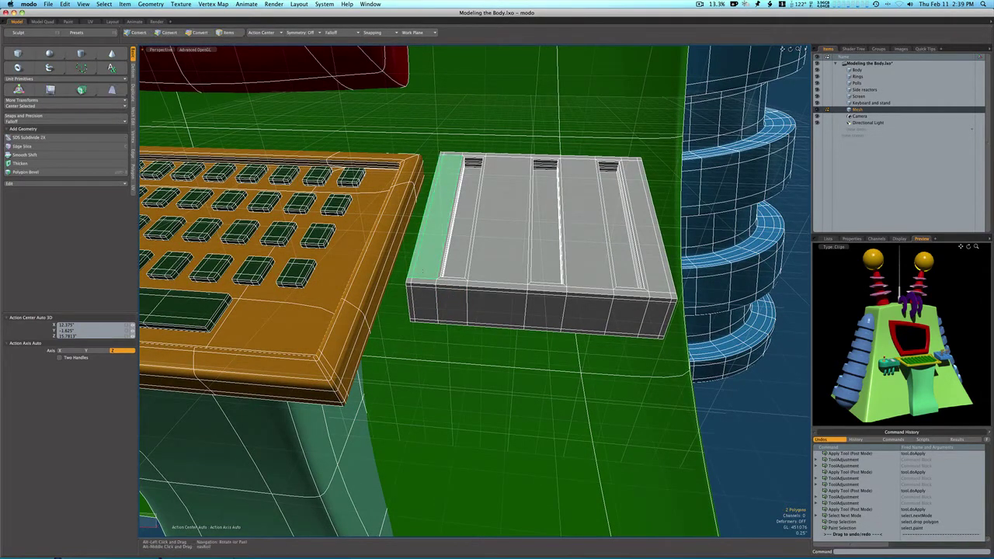
pyautogui.click(46, 146)
pyautogui.click(129, 332)
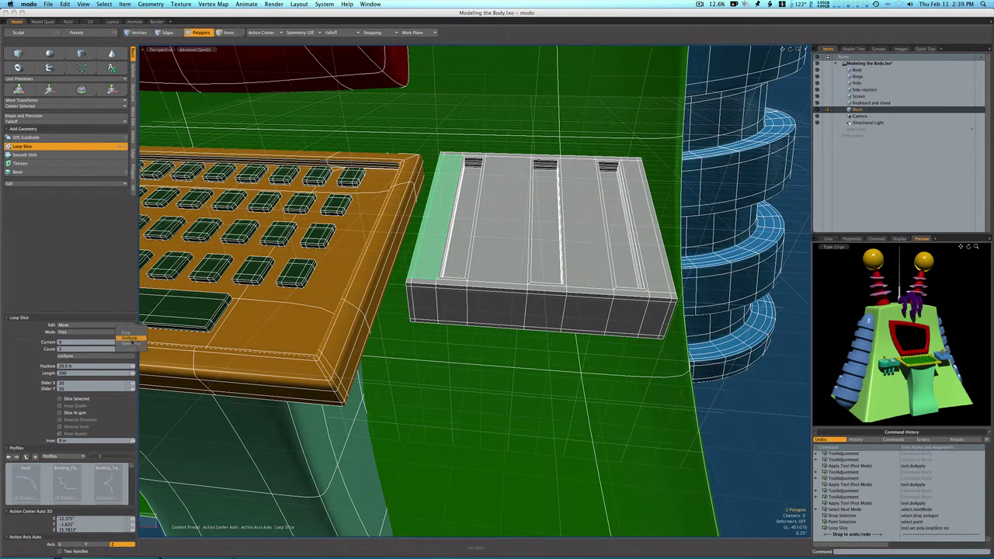
pyautogui.click(132, 346)
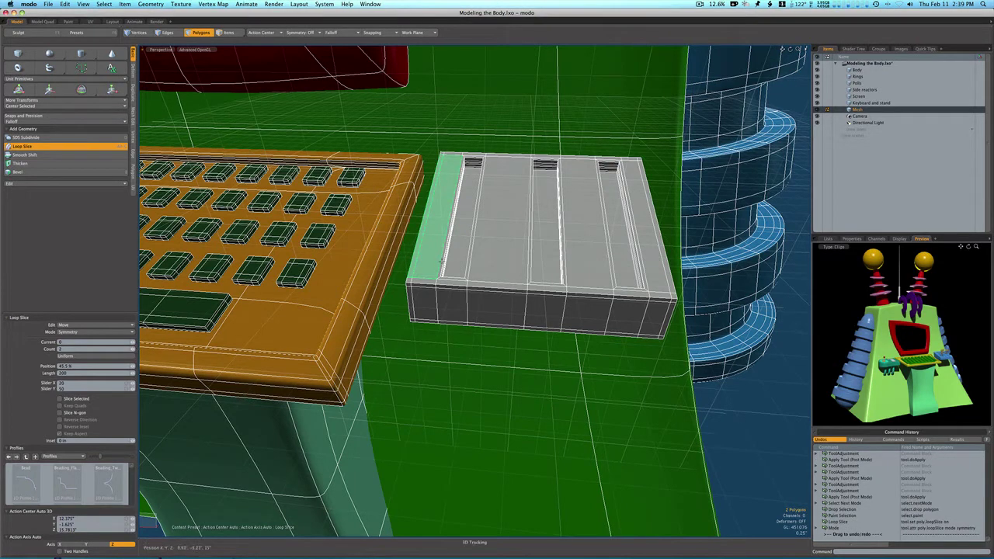
pyautogui.moveTo(506, 235); pyautogui.dragTo(473, 235)
pyautogui.moveTo(170, 65); pyautogui.dragTo(147, 65)
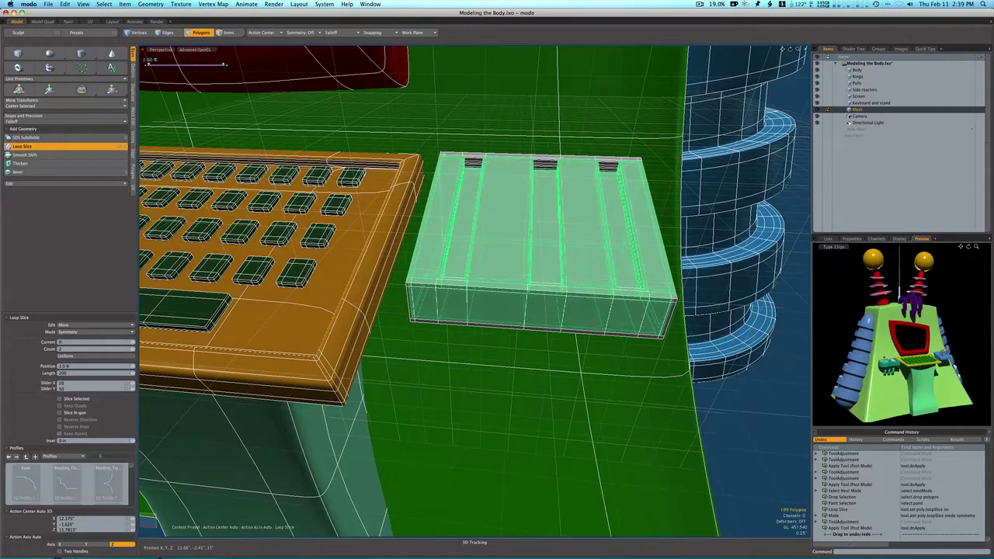
pyautogui.press('space')
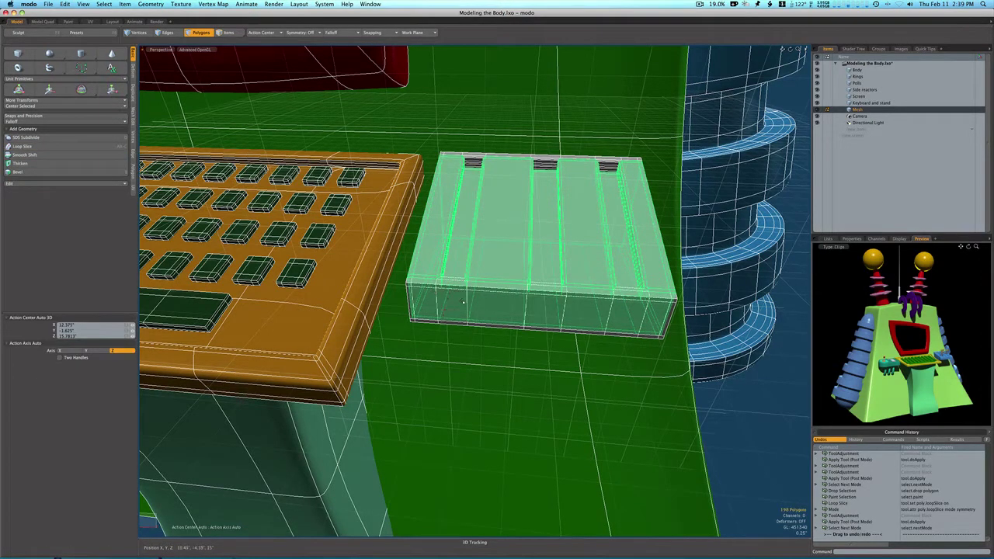
# Add symmetric loop slices lengthwise through each of the three slot sections, close to the slots' side edges
pyautogui.click(462, 301)
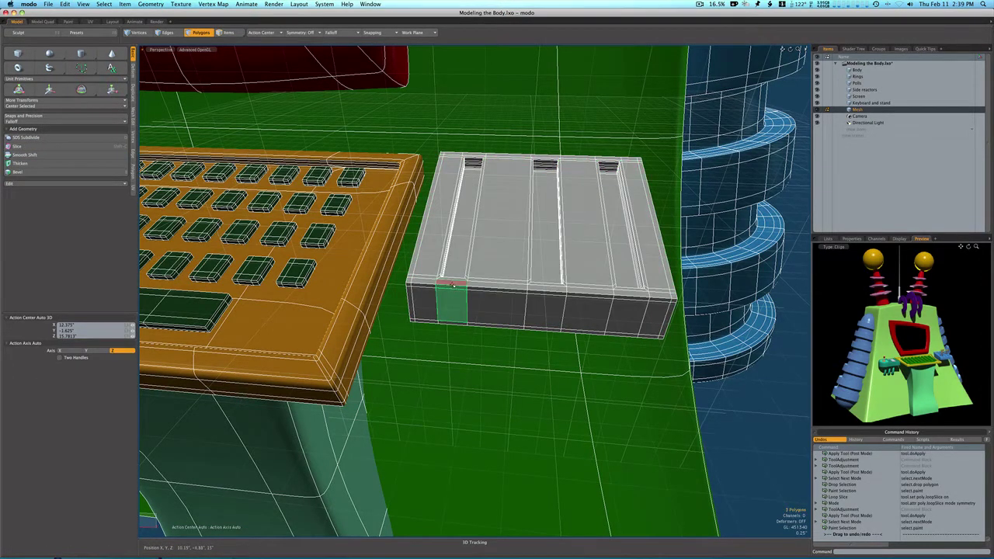
pyautogui.hotkey('alt', 'c')
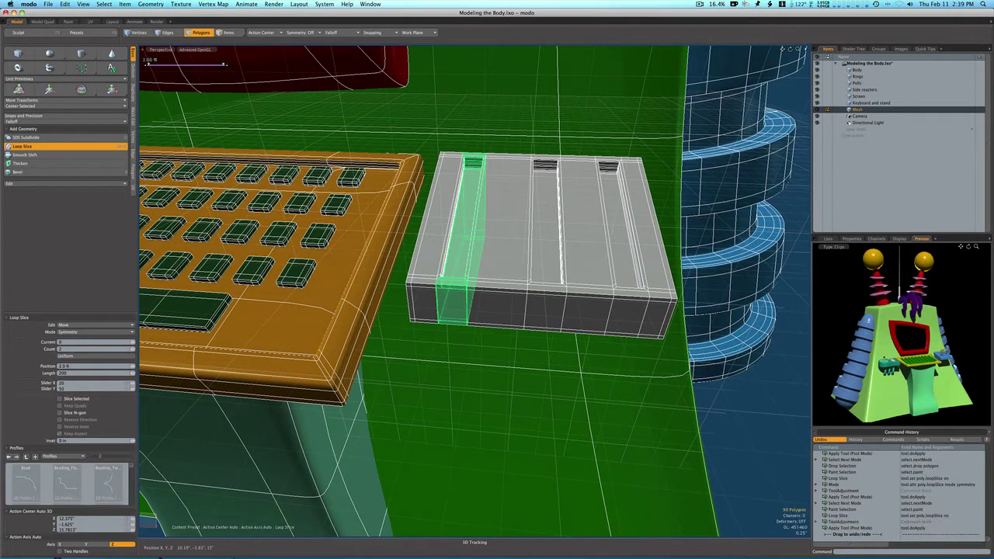
pyautogui.press('space')
pyautogui.click(543, 299)
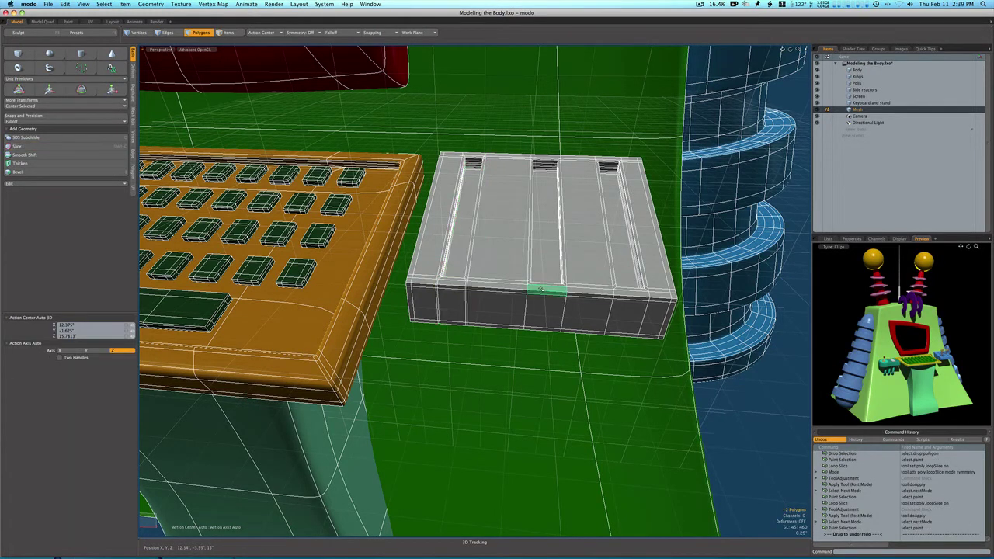
pyautogui.hotkey('alt', 'c')
pyautogui.moveTo(151, 64); pyautogui.dragTo(149, 64)
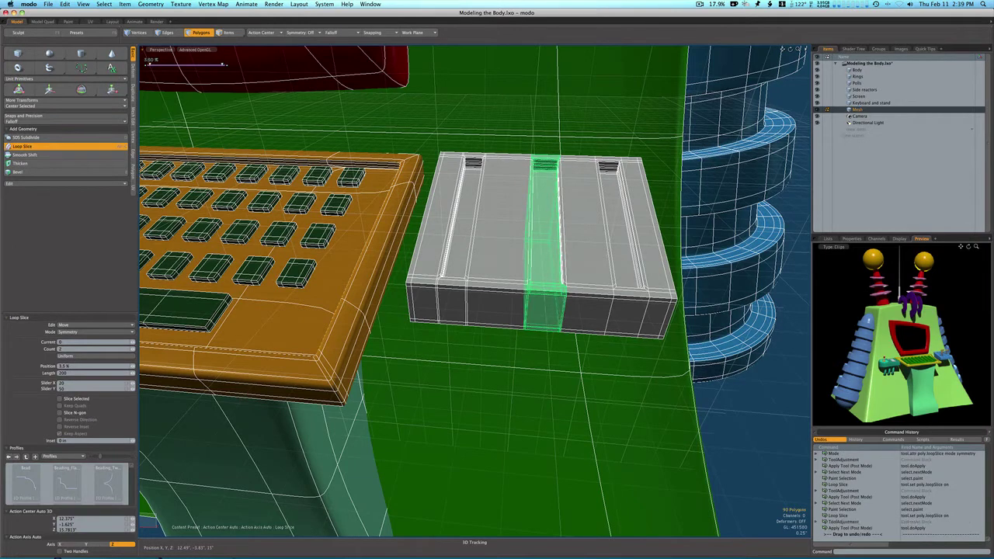
pyautogui.press('space')
pyautogui.click(630, 294)
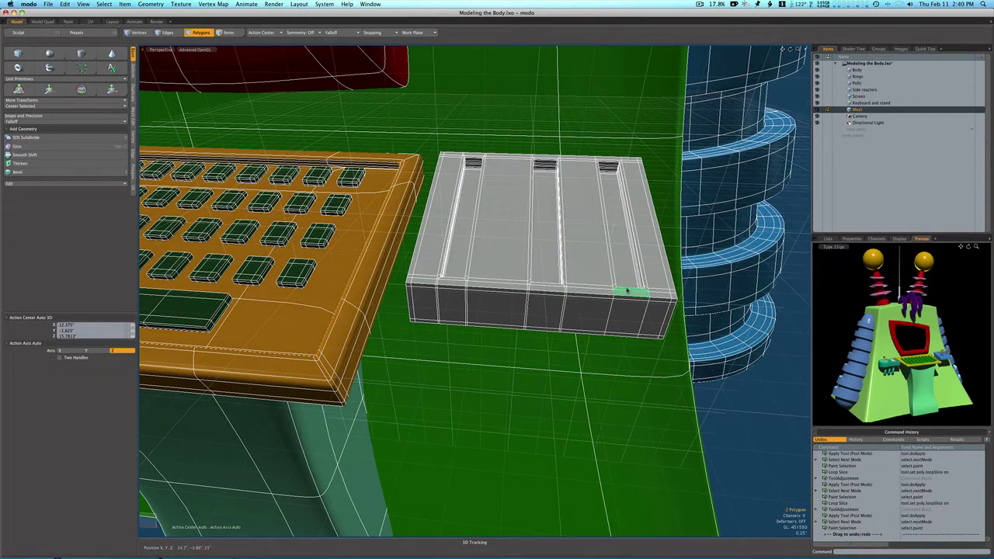
pyautogui.hotkey('alt', 'c')
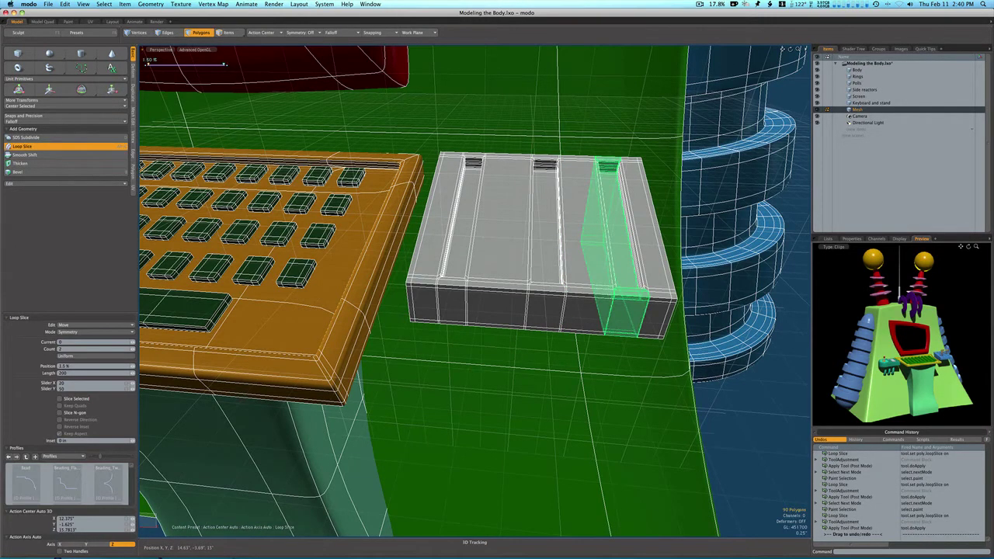
pyautogui.press('space')
# Preview the whole block as a subdivision surface and examine how the edges and slots are smoothed
pyautogui.doubleClick(557, 272)
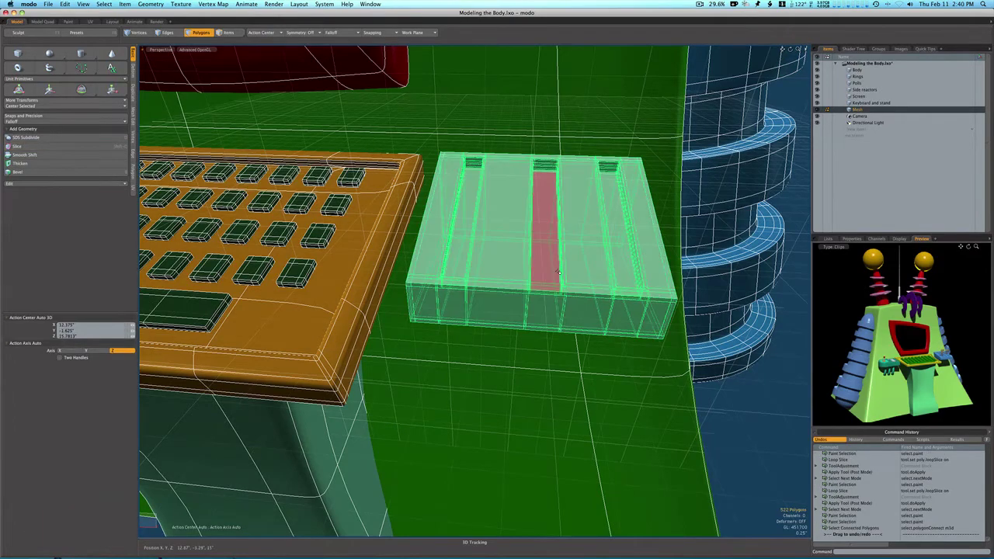
pyautogui.press('Tab')
pyautogui.click(762, 391)
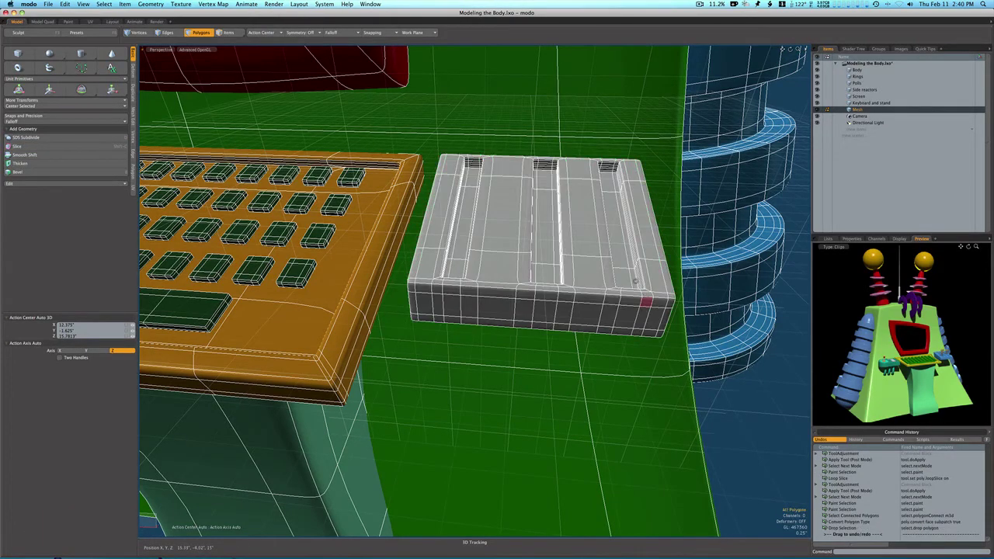
pyautogui.keyDown('alt'); pyautogui.moveTo(635, 281); pyautogui.dragTo(509, 245); pyautogui.keyUp('alt')
pyautogui.scroll(-5, 535, 273)
pyautogui.press('3')
# Select the floors of the three slots and bevel them with an inset of 0.016"
pyautogui.click(463, 249)
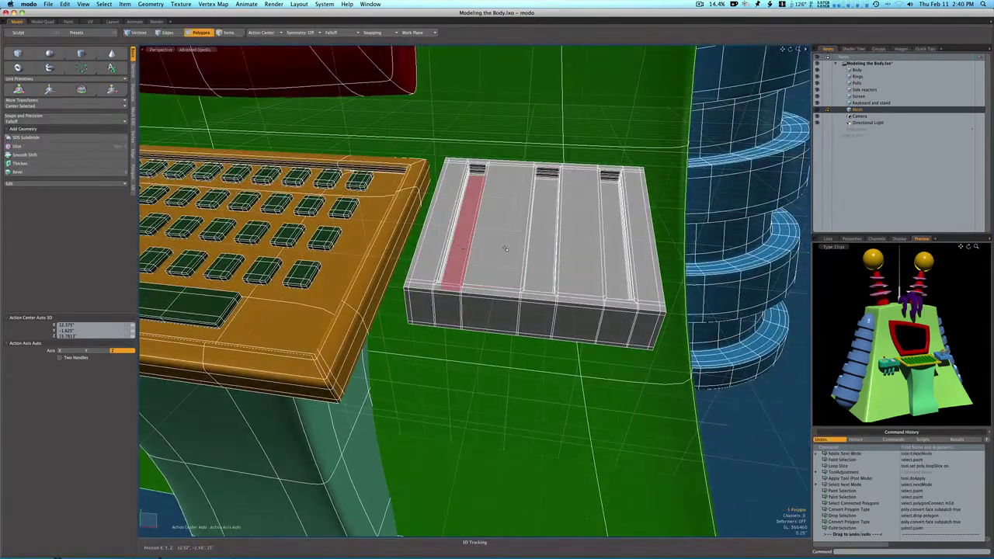
pyautogui.keyDown('shift'); pyautogui.click(543, 250); pyautogui.keyUp('shift')
pyautogui.keyDown('shift'); pyautogui.click(610, 253); pyautogui.keyUp('shift')
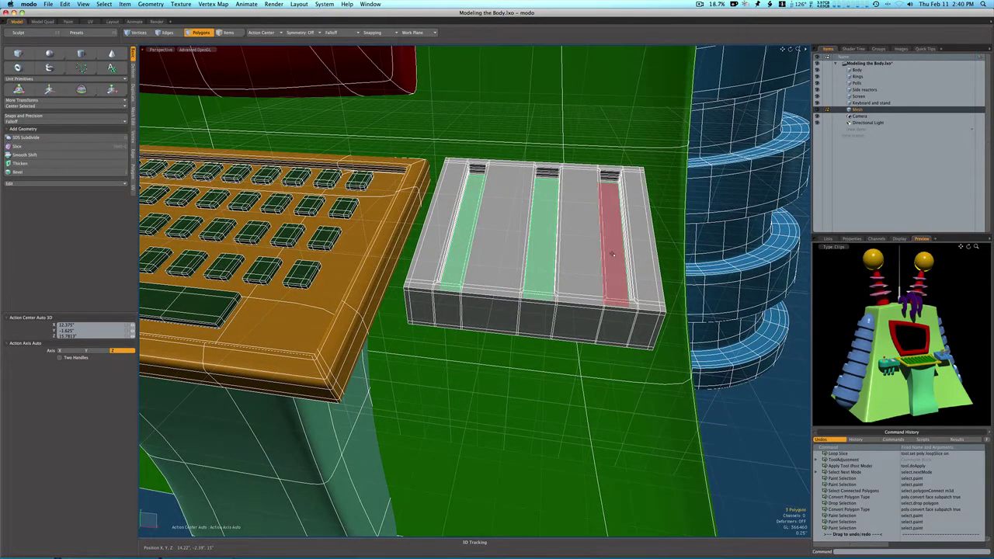
pyautogui.press('b')
pyautogui.moveTo(583, 243); pyautogui.dragTo(575, 243)
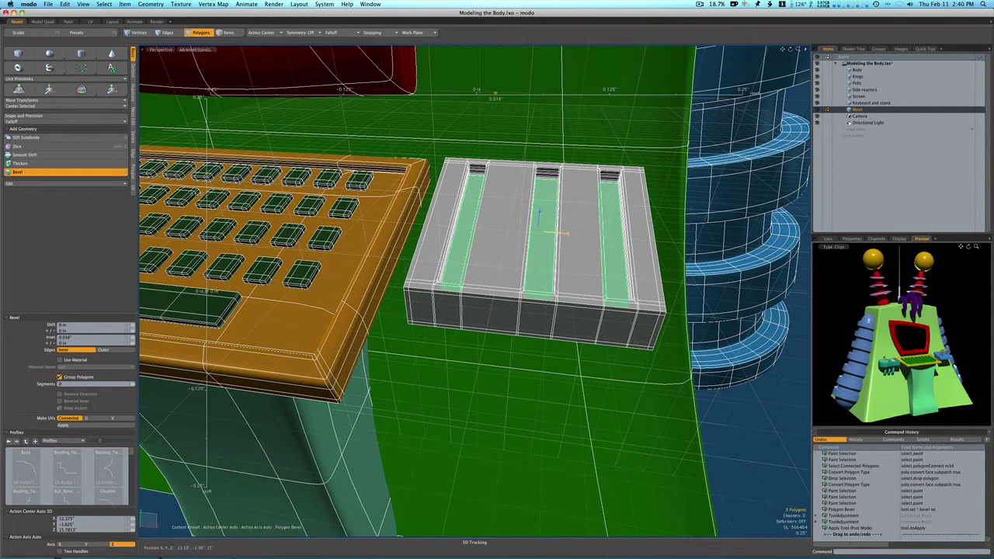
pyautogui.keyDown('shift'); pyautogui.click(553, 220); pyautogui.keyUp('shift')
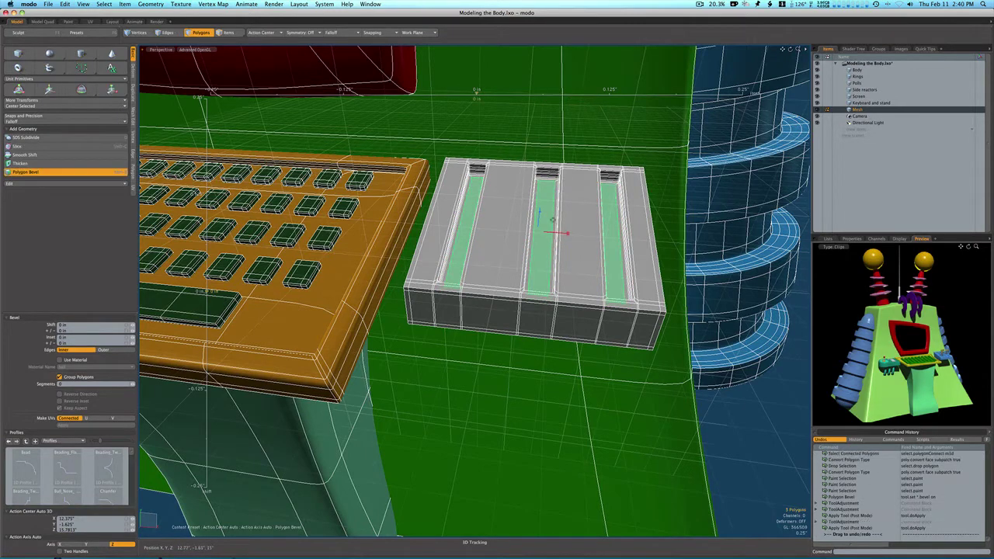
# Sink the inset slot floors with successive polygon bevels, including a shift of -0.02", and check the block as a subdivision surface
pyautogui.click(538, 216)
pyautogui.keyDown('shift'); pyautogui.click(538, 217); pyautogui.keyUp('shift')
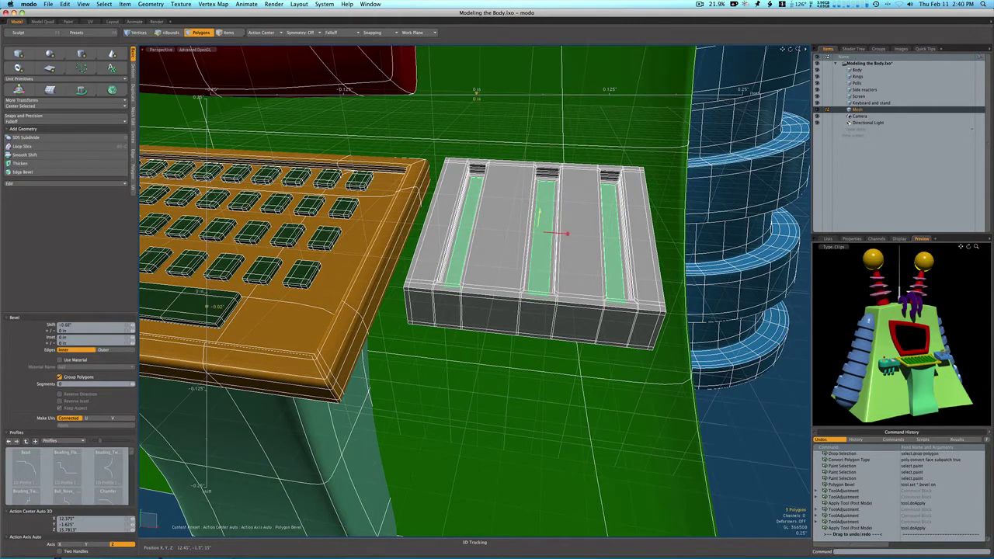
pyautogui.moveTo(539, 215); pyautogui.dragTo(539, 219)
pyautogui.keyDown('shift'); pyautogui.click(541, 216); pyautogui.keyUp('shift')
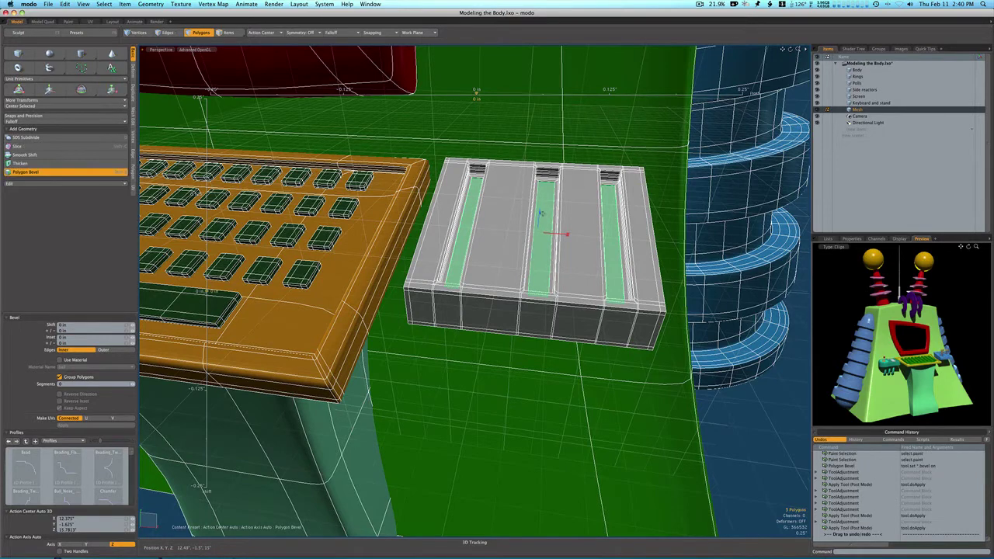
pyautogui.click(541, 216)
pyautogui.keyDown('shift'); pyautogui.click(550, 223); pyautogui.keyUp('shift')
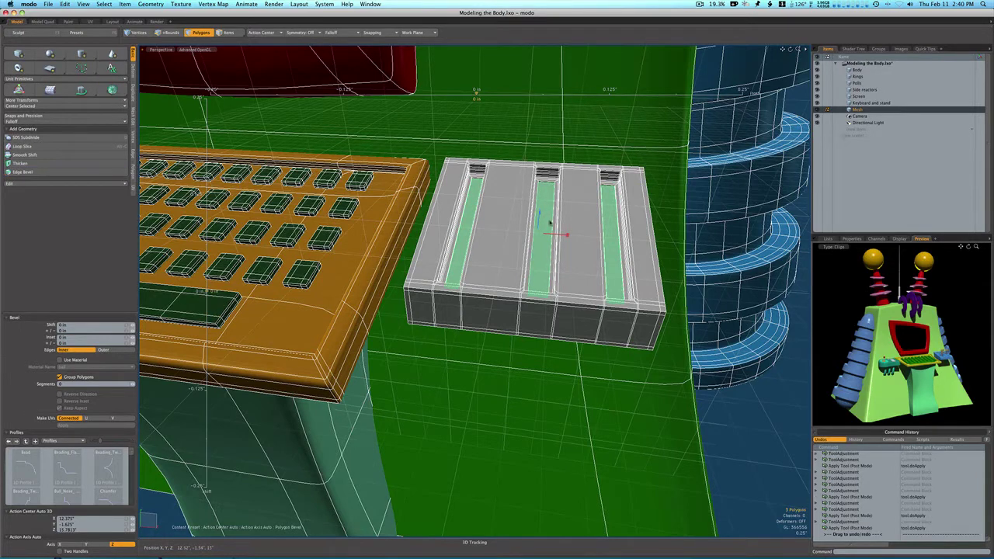
pyautogui.click(568, 236)
pyautogui.press('space')
pyautogui.click(574, 227)
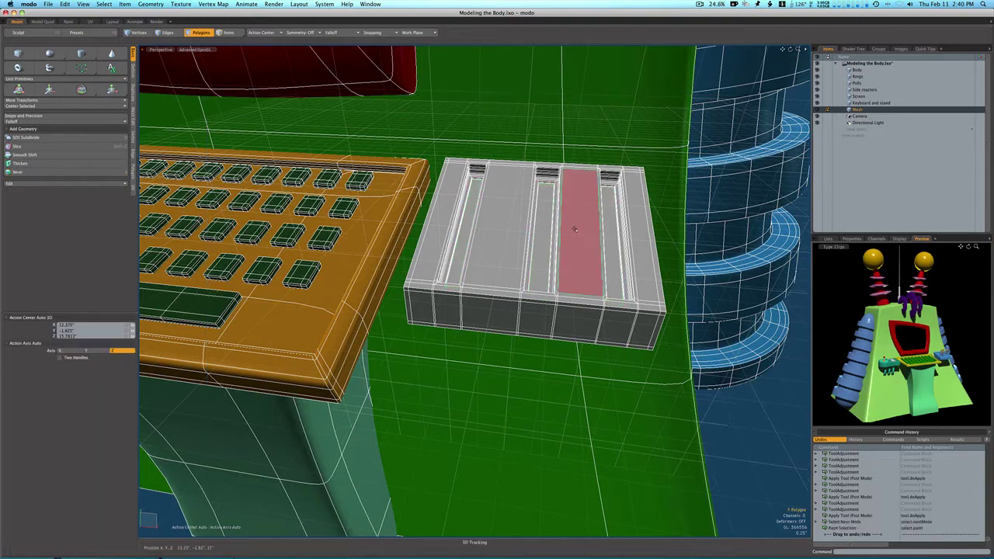
pyautogui.click(704, 245)
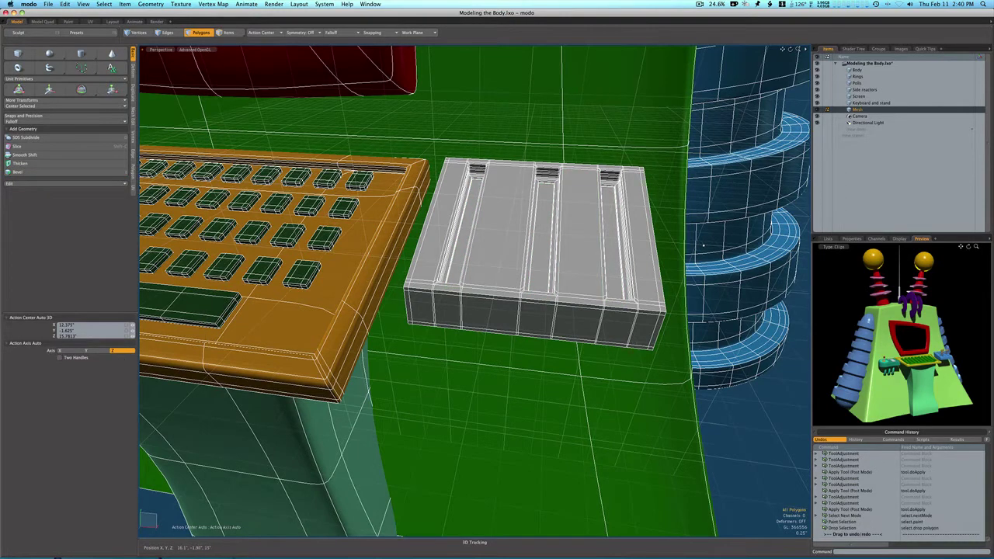
pyautogui.press('Tab')
pyautogui.press('Tab')
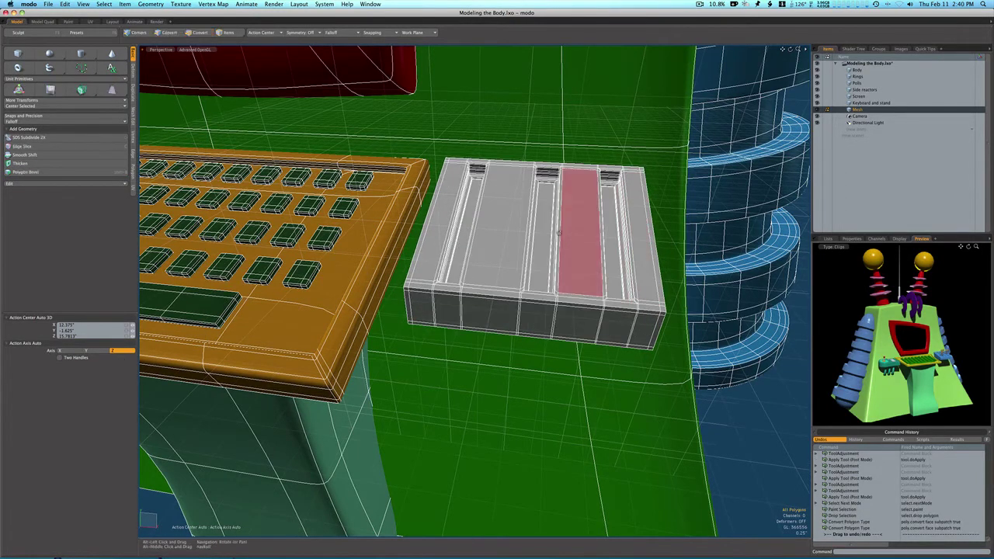
# Cut symmetric loop slices at 3.5% lengthwise along the inner recesses of the middle, outer and keyboard-side slots
pyautogui.scroll(8, 567, 232)
pyautogui.keyDown('alt'); pyautogui.moveTo(525, 309); pyautogui.dragTo(519, 343); pyautogui.keyUp('alt')
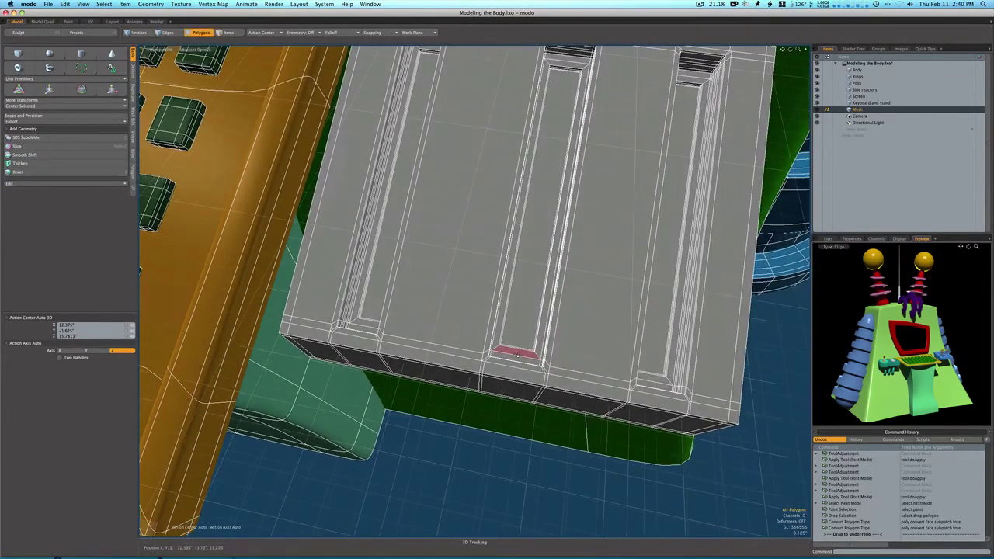
pyautogui.click(515, 352)
pyautogui.hotkey('alt', 'c')
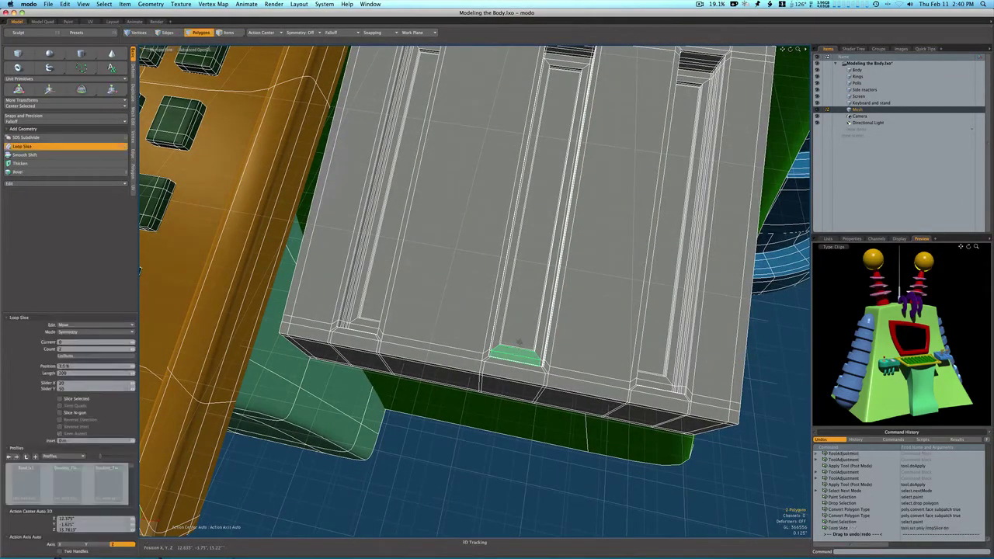
pyautogui.press('space')
pyautogui.click(654, 373)
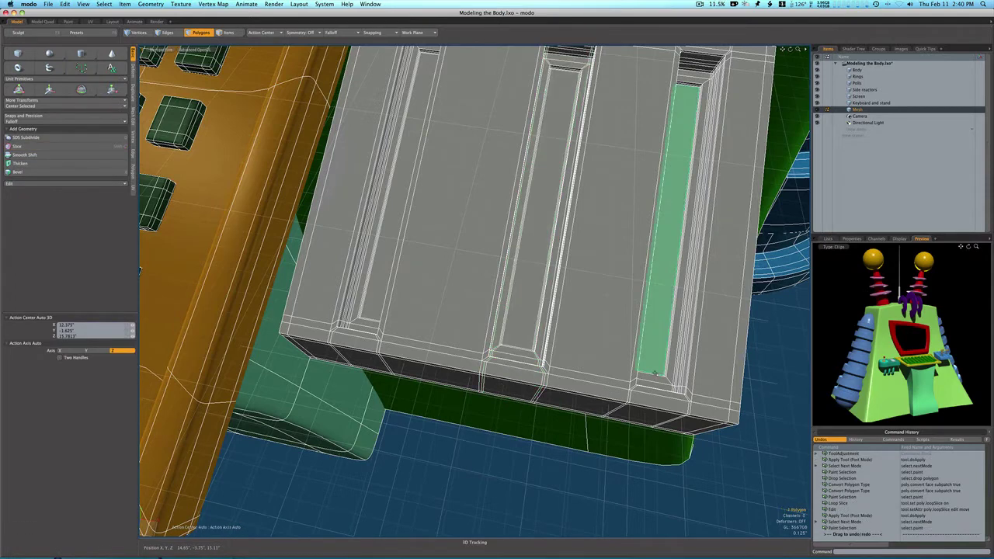
pyautogui.hotkey('alt', 'c')
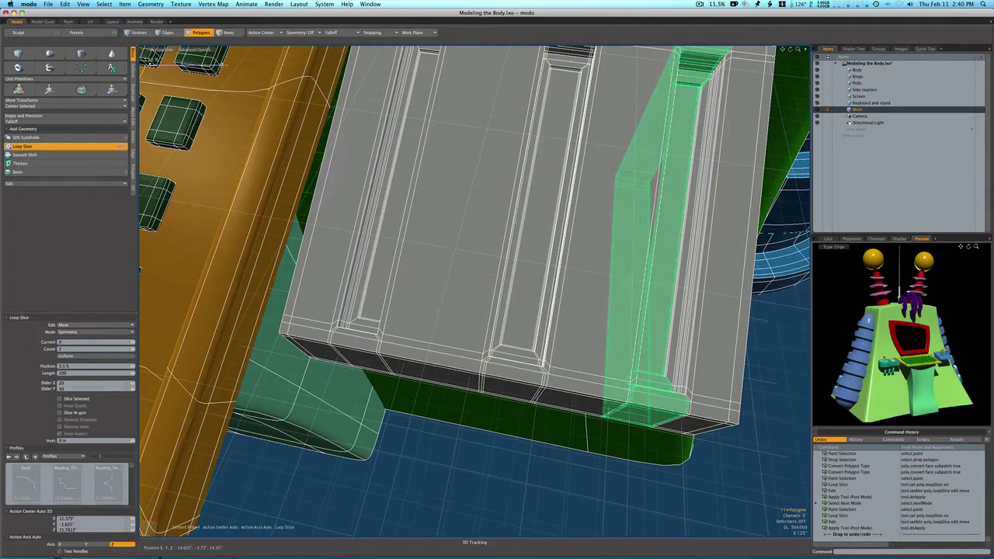
pyautogui.press('space')
pyautogui.click(359, 327)
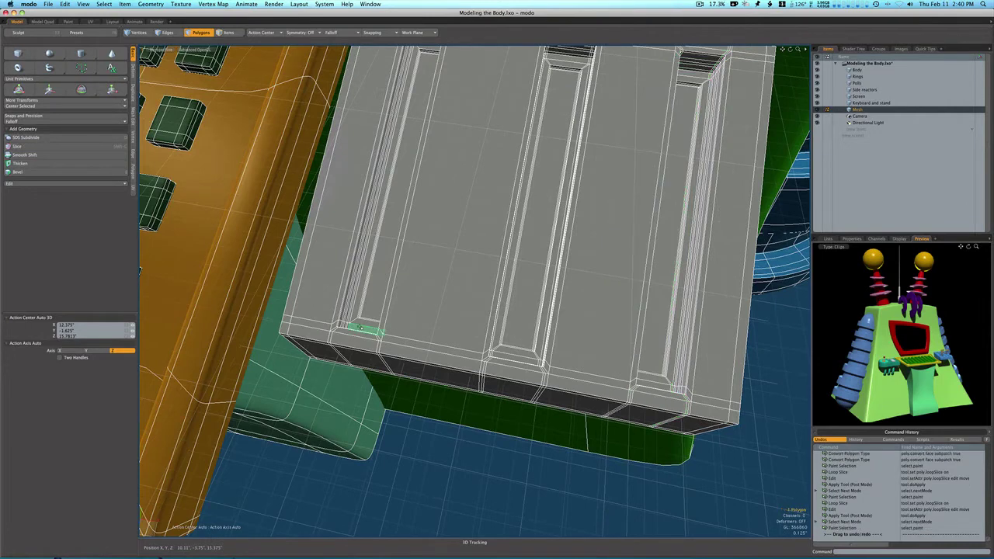
pyautogui.keyDown('shift'); pyautogui.click(362, 319); pyautogui.keyUp('shift')
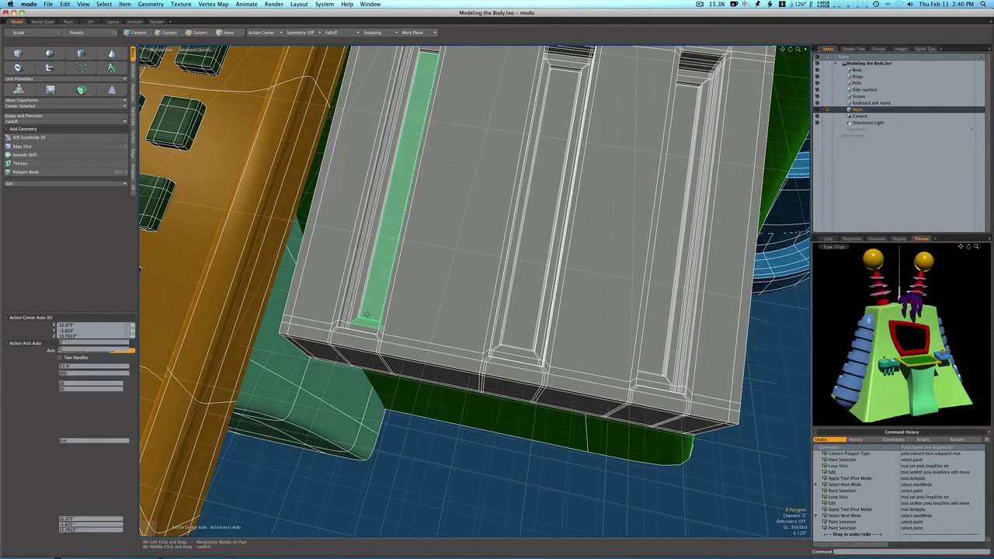
# Convert the whole slotted block to a subdivision surface and inspect its smoothed slots
pyautogui.doubleClick(425, 349)
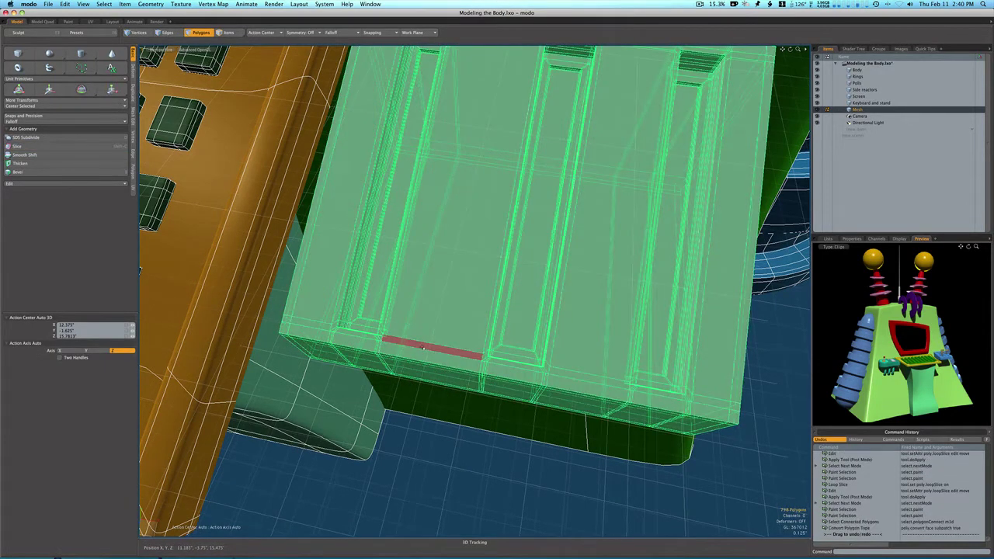
pyautogui.press('Tab')
pyautogui.click(754, 390)
pyautogui.scroll(-2, 755, 390)
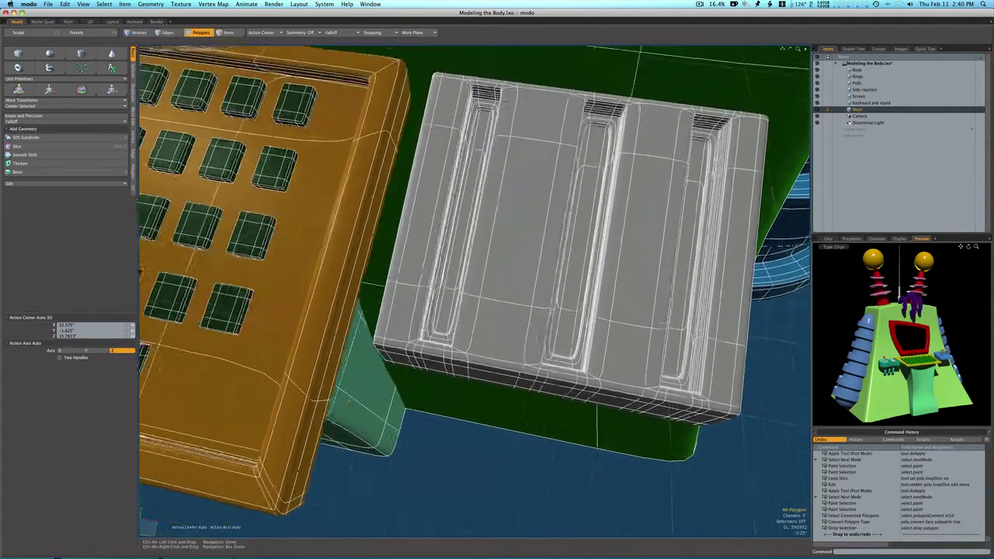
pyautogui.keyDown('alt'); pyautogui.moveTo(754, 390); pyautogui.dragTo(704, 387); pyautogui.keyUp('alt')
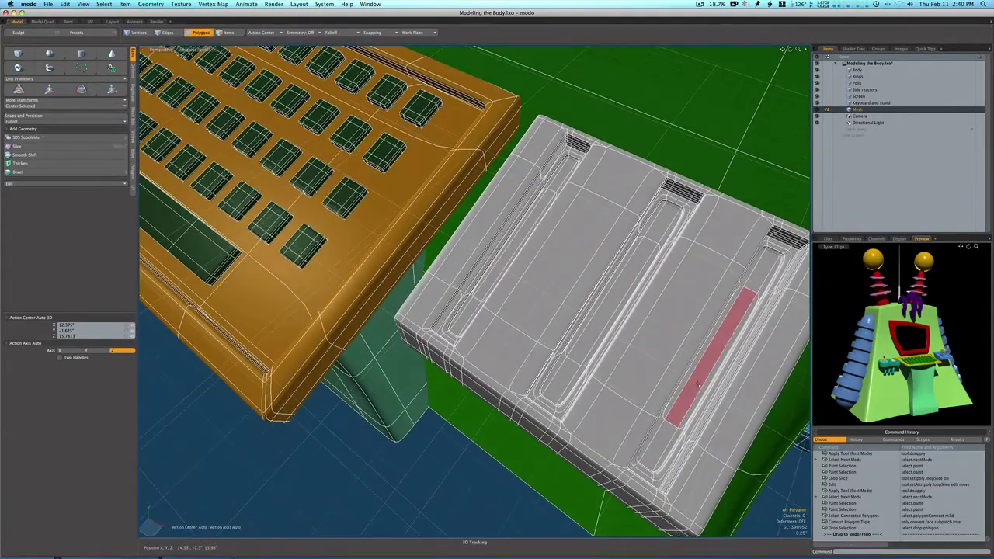
# Revert the slotted block to plain polygons, cut symmetric loop slices at 1% across its length, and convert it back to a subdivision surface
pyautogui.press('Tab')
pyautogui.click(455, 323)
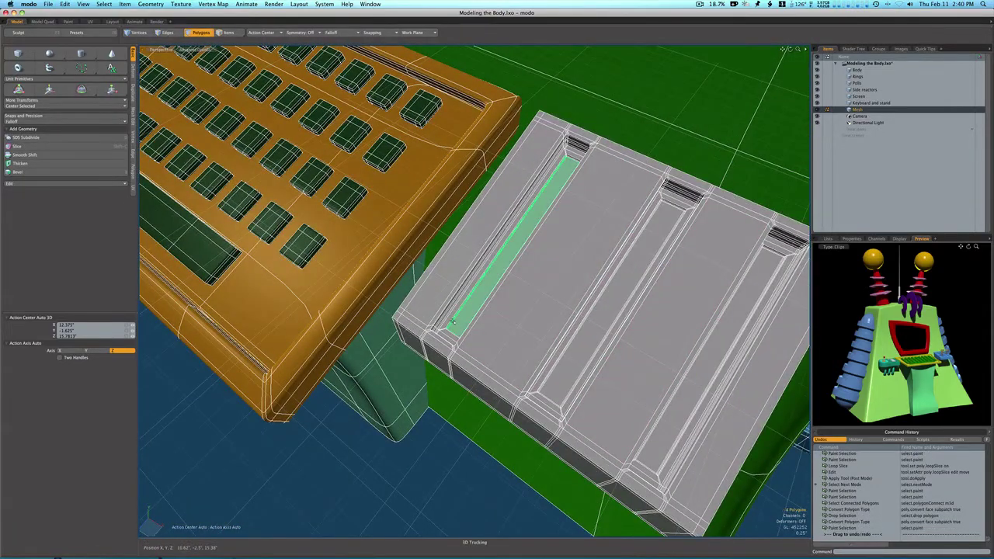
pyautogui.hotkey('alt', 'c')
pyautogui.click(469, 318)
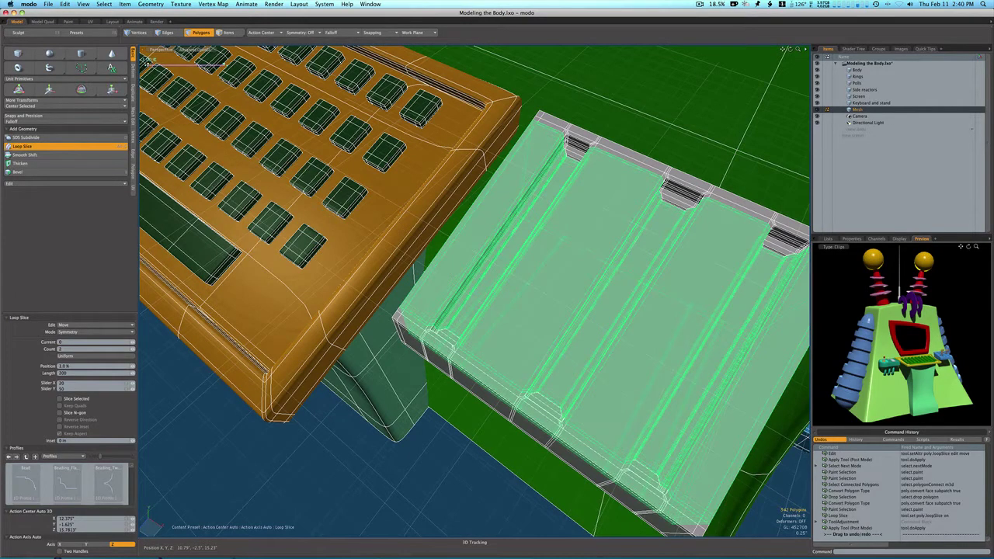
pyautogui.press('space')
pyautogui.doubleClick(519, 275)
pyautogui.press('Tab')
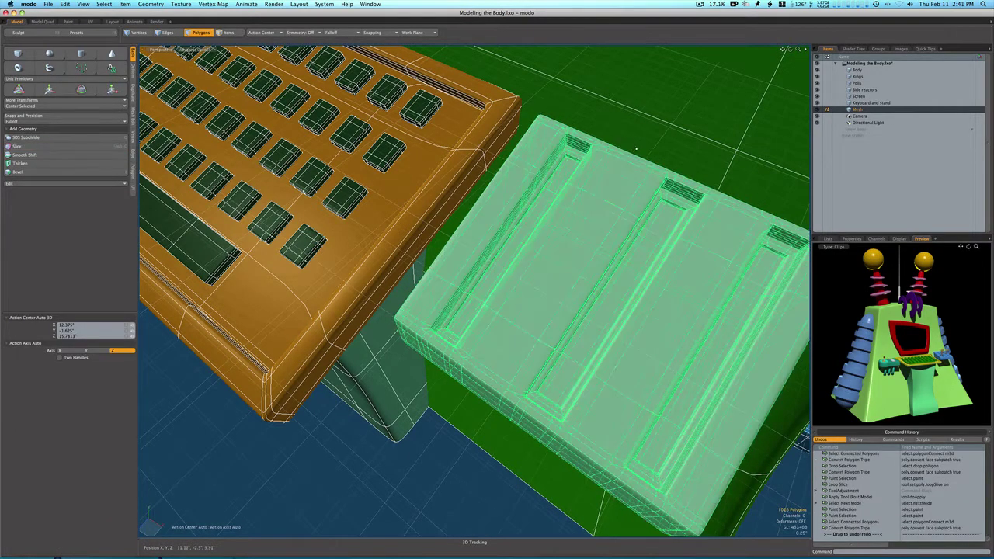
# Deselect the slotted block and turn off the wireframe overlay in the perspective view
pyautogui.click(635, 148)
pyautogui.scroll(-5, 557, 299)
pyautogui.keyDown('alt'); pyautogui.moveTo(558, 298); pyautogui.dragTo(612, 305); pyautogui.keyUp('alt')
pyautogui.hotkey('ctrl', '3')
pyautogui.click(618, 317)
# Select the entire slotted block and assign it a new blue material named "lever panel"
pyautogui.doubleClick(612, 304)
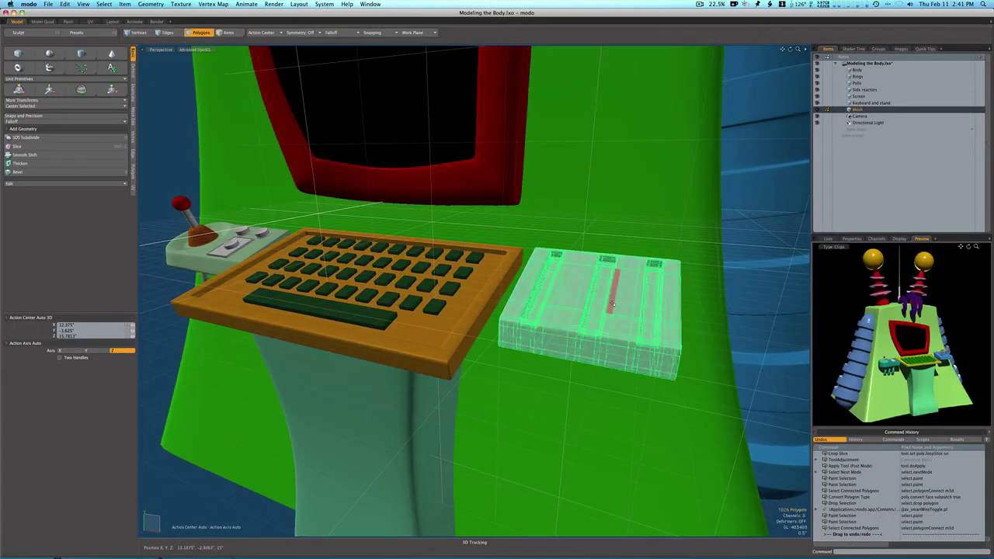
pyautogui.press('m')
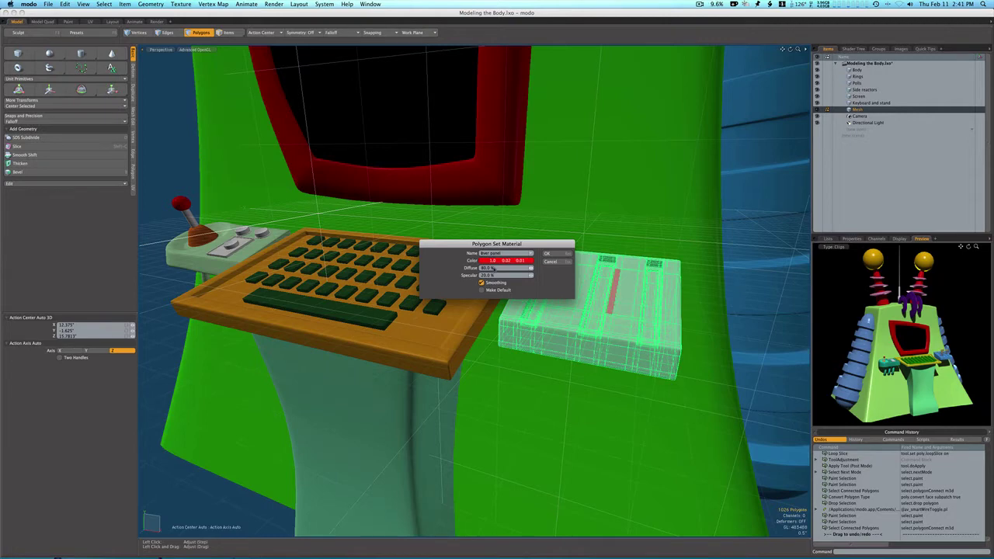
pyautogui.click(498, 262)
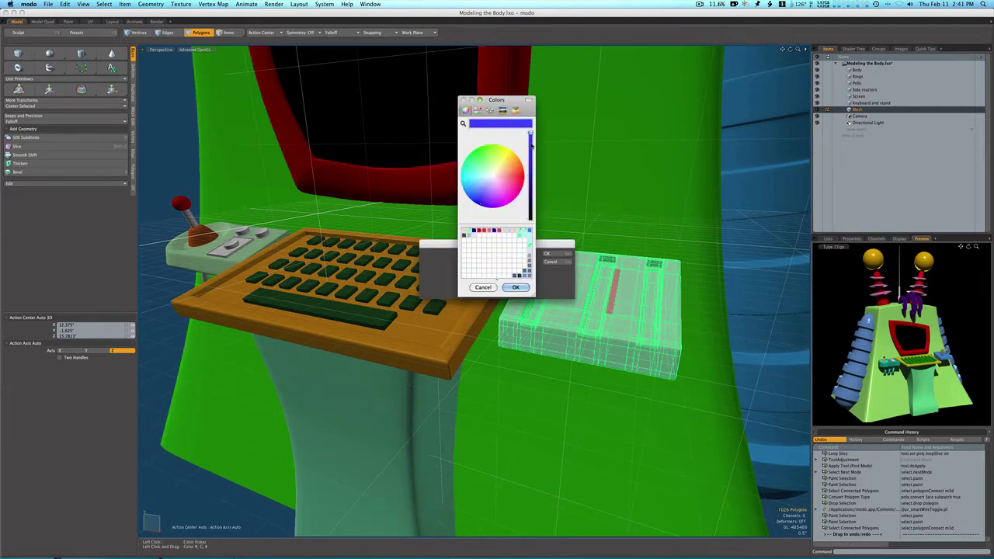
pyautogui.moveTo(474, 201); pyautogui.dragTo(474, 197)
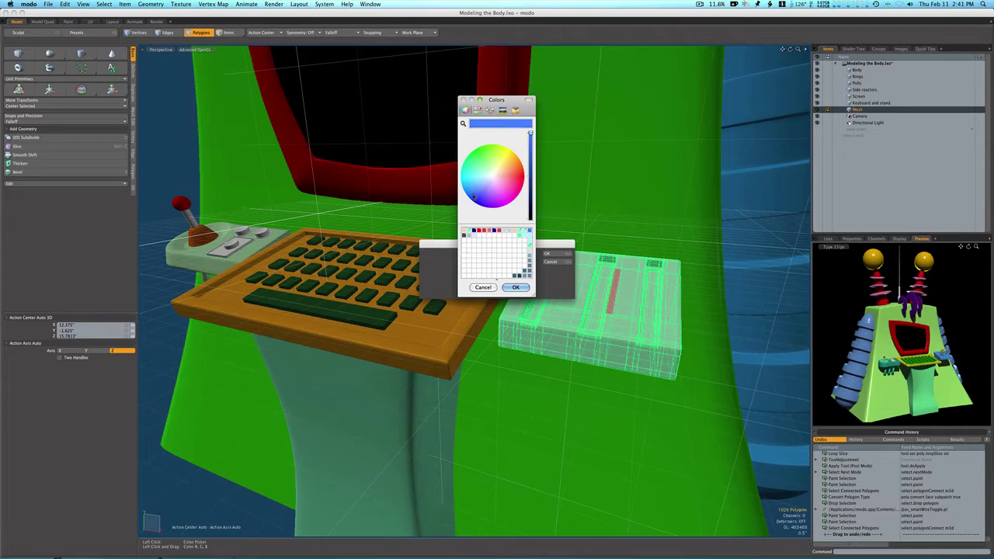
pyautogui.click(516, 287)
pyautogui.click(550, 255)
pyautogui.click(741, 264)
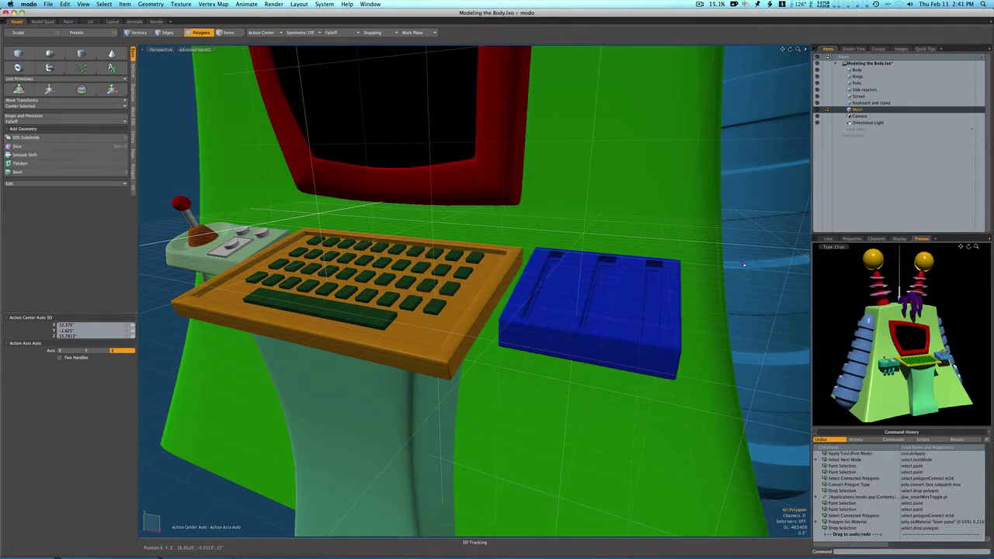
pyautogui.keyDown('ctrl'); pyautogui.keyDown('alt'); pyautogui.moveTo(741, 264); pyautogui.dragTo(747, 161); pyautogui.keyUp('alt'); pyautogui.keyUp('ctrl')
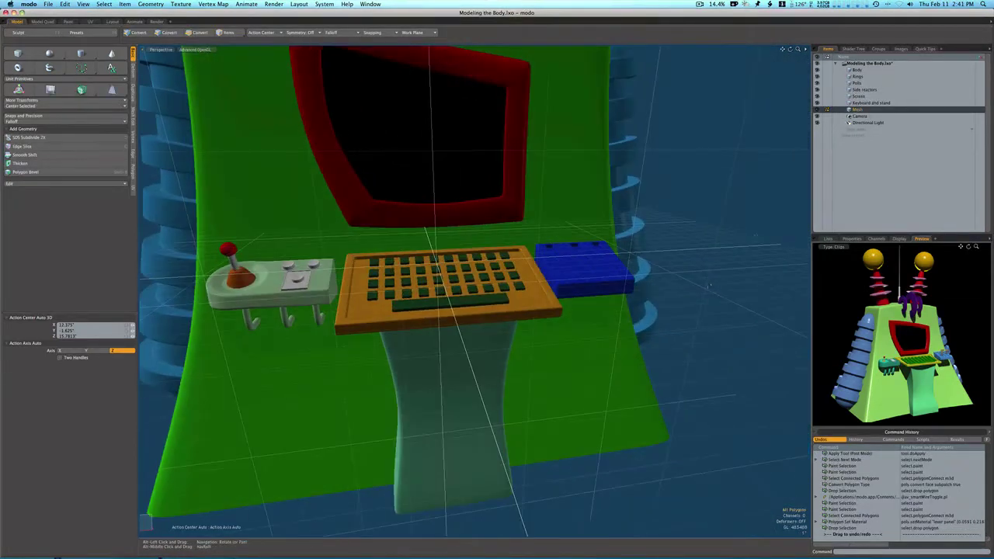
# Lighten the lever panel material's diffuse color to 0.31, 0.47, 1.0 and return to the render preview
pyautogui.click(846, 48)
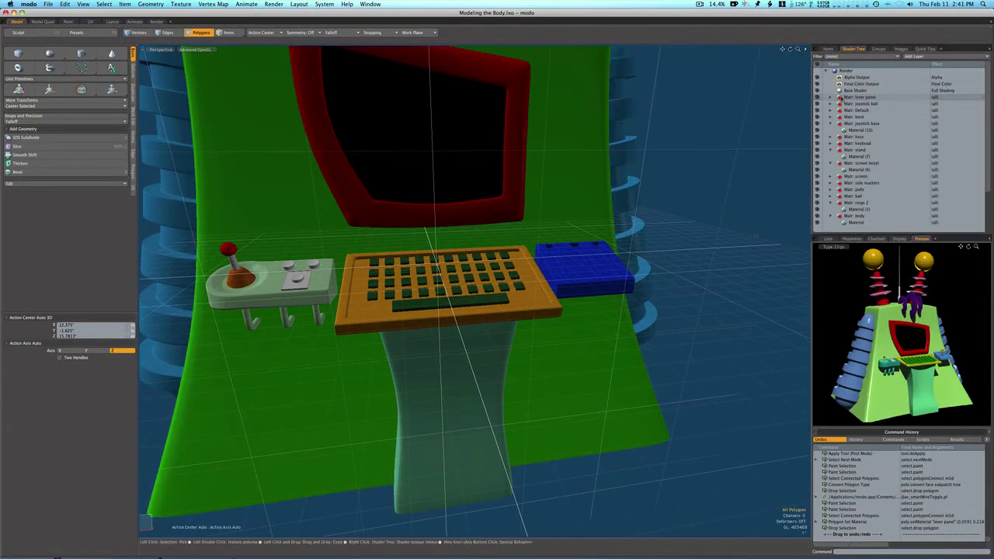
pyautogui.click(835, 98)
pyautogui.doubleClick(850, 103)
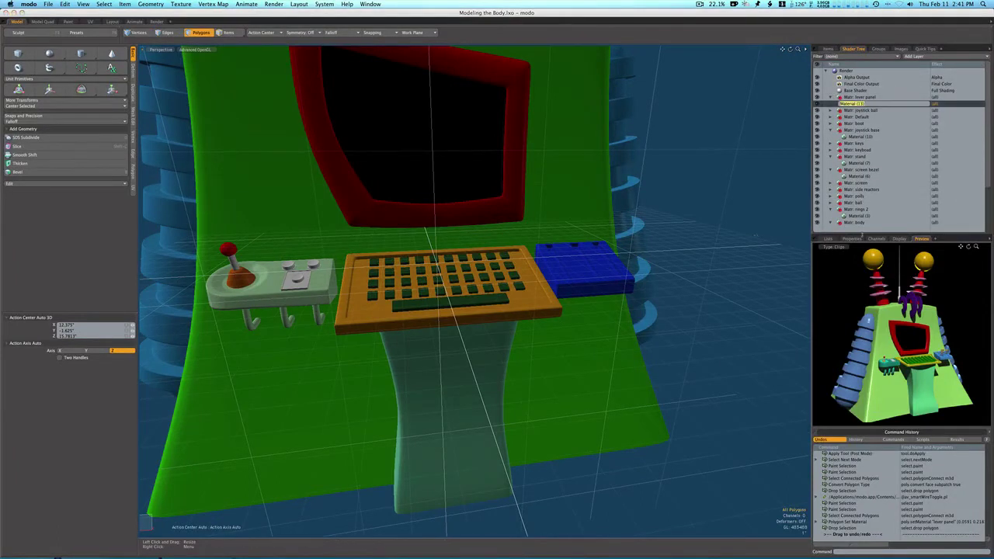
pyautogui.click(852, 239)
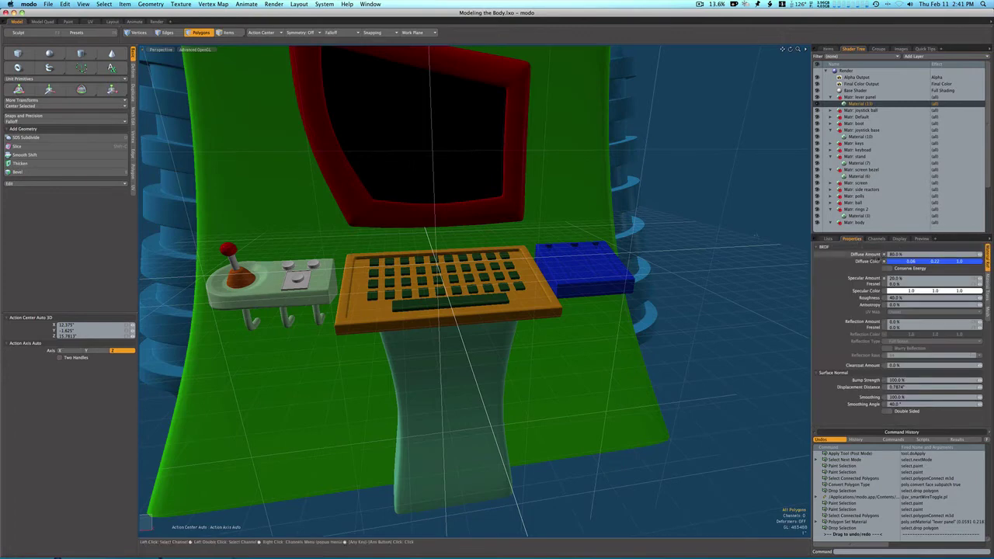
pyautogui.click(890, 262)
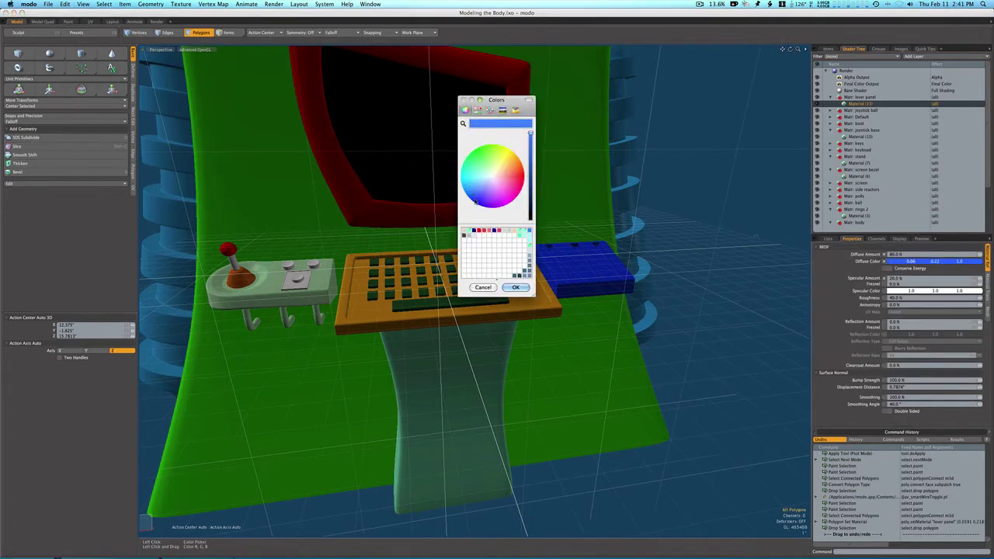
pyautogui.moveTo(474, 199); pyautogui.dragTo(480, 189)
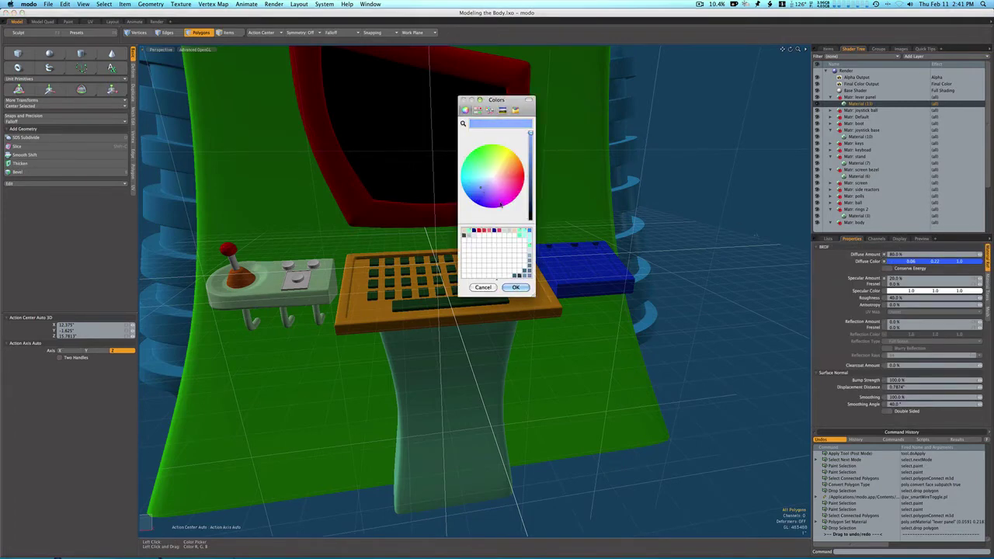
pyautogui.click(517, 287)
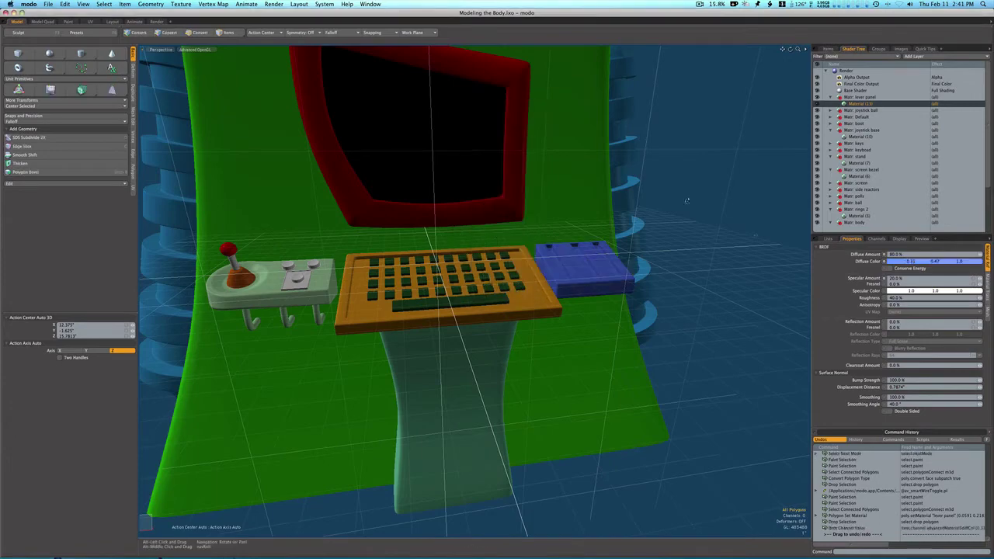
pyautogui.keyDown('alt'); pyautogui.moveTo(590, 221); pyautogui.dragTo(718, 192); pyautogui.keyUp('alt')
pyautogui.click(922, 239)
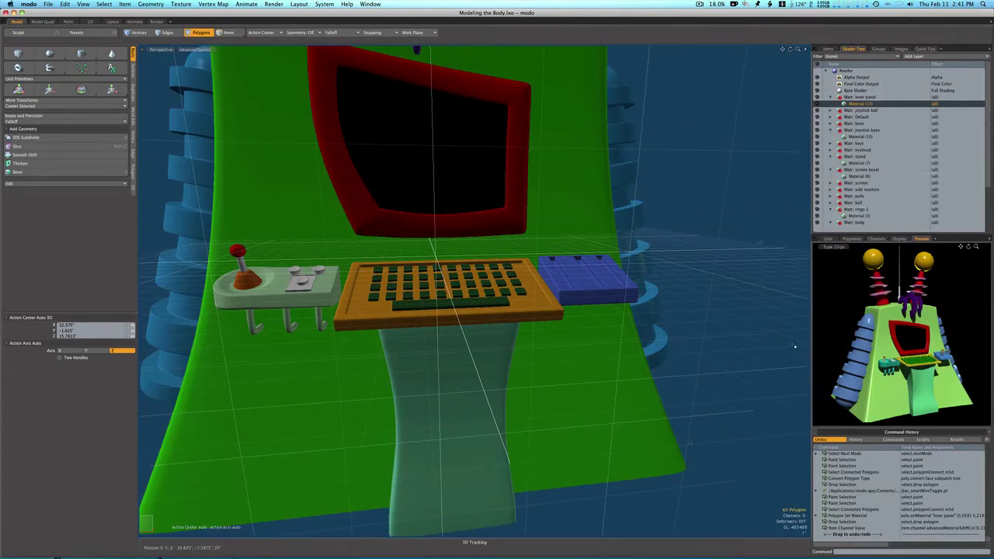
pyautogui.keyDown('alt'); pyautogui.moveTo(703, 159); pyautogui.dragTo(677, 155); pyautogui.keyUp('alt')
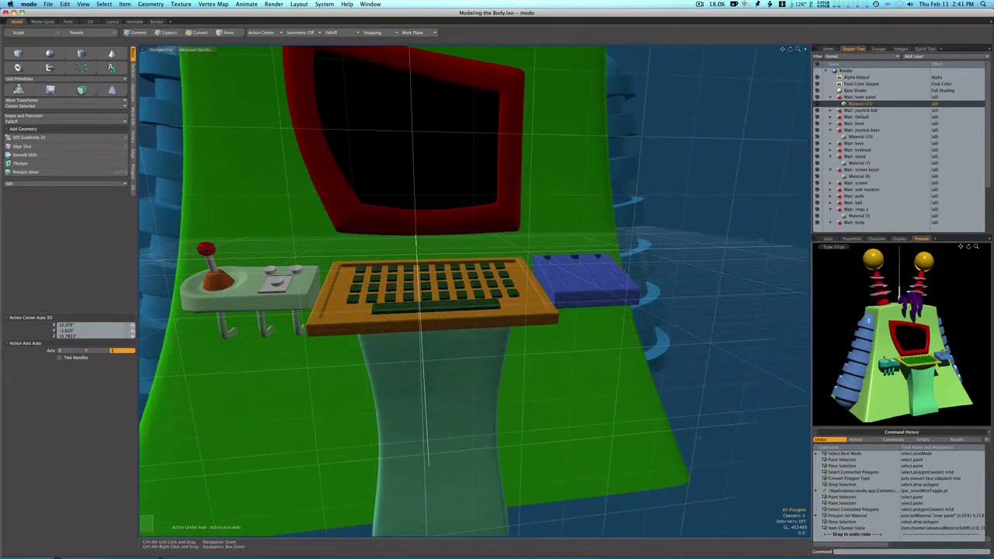
pyautogui.click(700, 4)
pyautogui.click(699, 4)
pyautogui.keyDown('alt'); pyautogui.moveTo(674, 283); pyautogui.dragTo(656, 321); pyautogui.keyUp('alt')
pyautogui.hotkey('ctrl', '3')
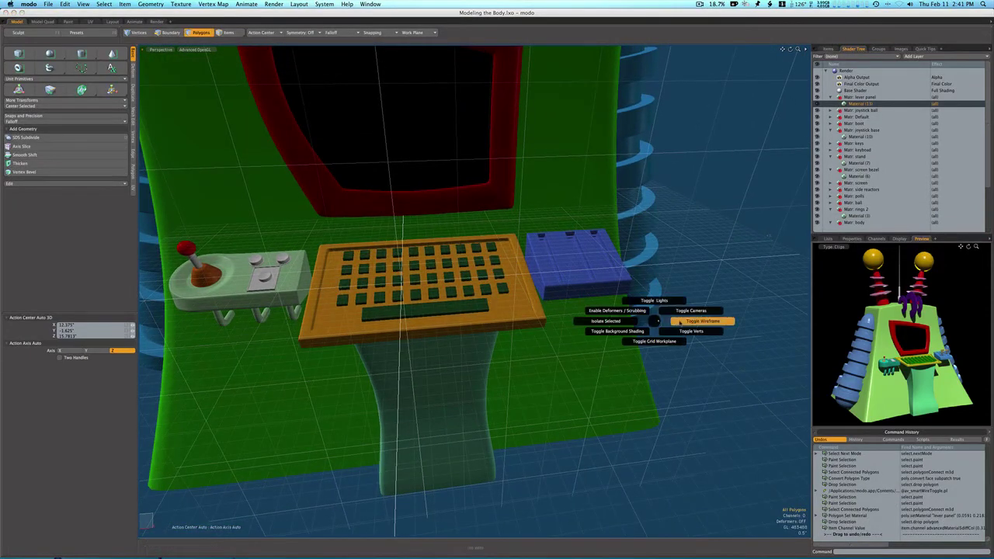
pyautogui.click(680, 321)
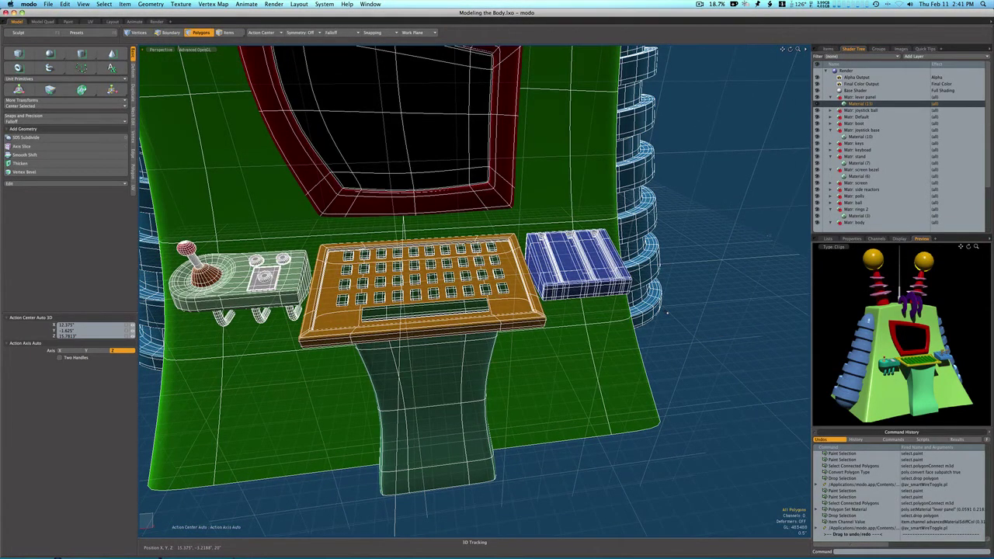
pyautogui.hotkey('shift', '`')
pyautogui.click(679, 311)
# Hide the work plane grid in the perspective view
pyautogui.hotkey('shift', '`')
pyautogui.click(684, 331)
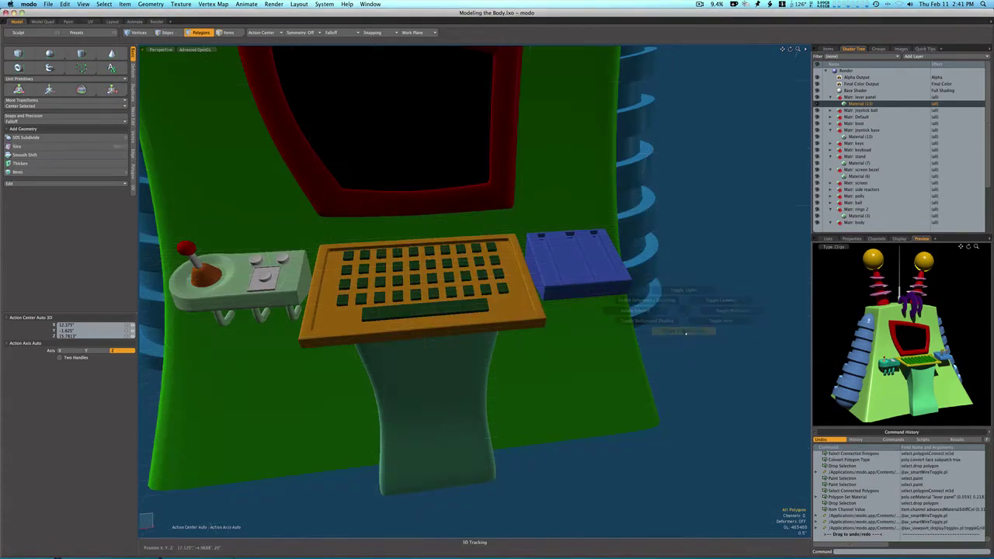
# Select the three round buttons on the joystick panel and assign them a new red material named "buttons"
pyautogui.keyDown('ctrl'); pyautogui.keyDown('alt'); pyautogui.moveTo(597, 307); pyautogui.dragTo(342, 223); pyautogui.keyUp('alt'); pyautogui.keyUp('ctrl')
pyautogui.doubleClick(342, 222)
pyautogui.keyDown('shift'); pyautogui.doubleClick(315, 223); pyautogui.keyUp('shift')
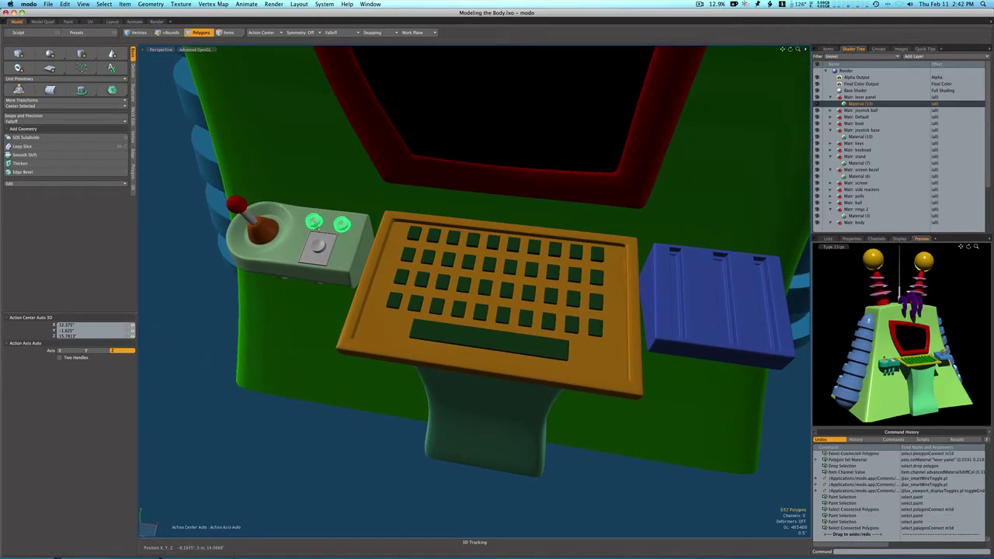
pyautogui.keyDown('shift'); pyautogui.doubleClick(318, 244); pyautogui.keyUp('shift')
pyautogui.press('m')
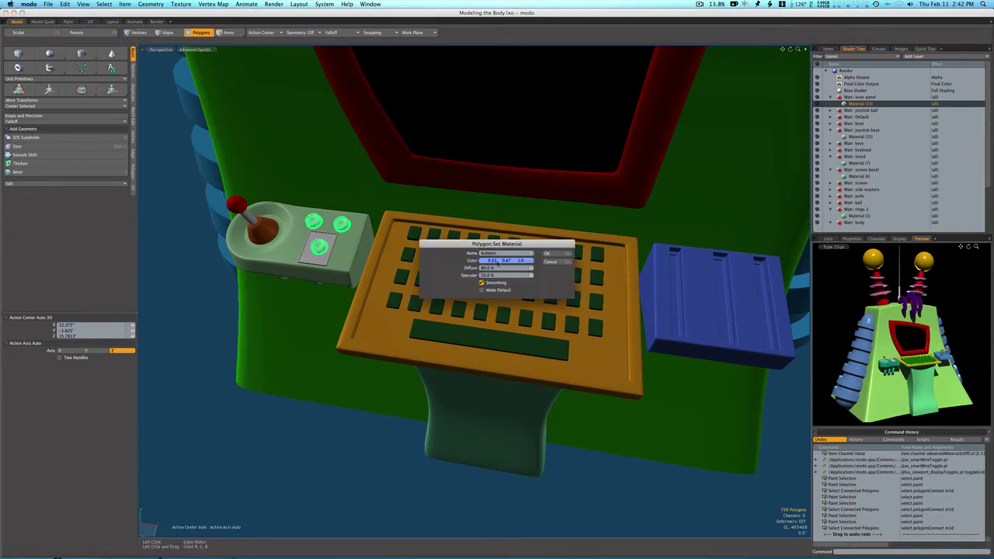
pyautogui.click(497, 263)
pyautogui.click(523, 177)
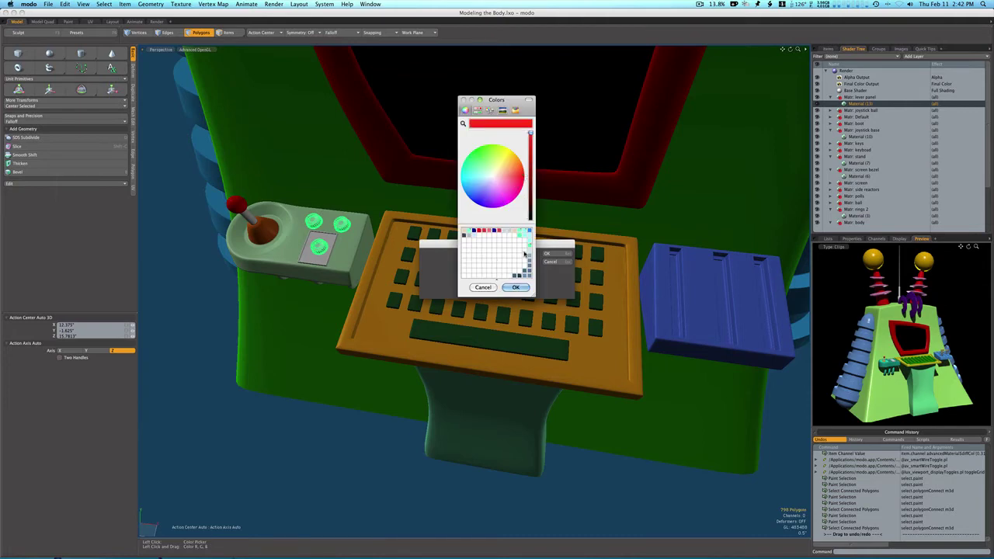
pyautogui.click(517, 287)
pyautogui.click(553, 254)
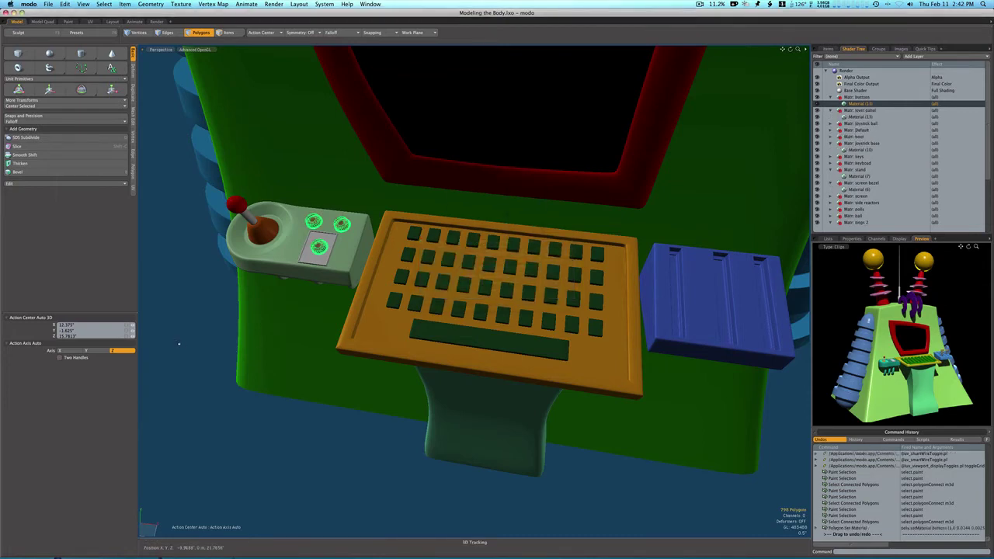
pyautogui.keyDown('alt'); pyautogui.moveTo(371, 338); pyautogui.dragTo(450, 294); pyautogui.keyUp('alt')
pyautogui.click(700, 5)
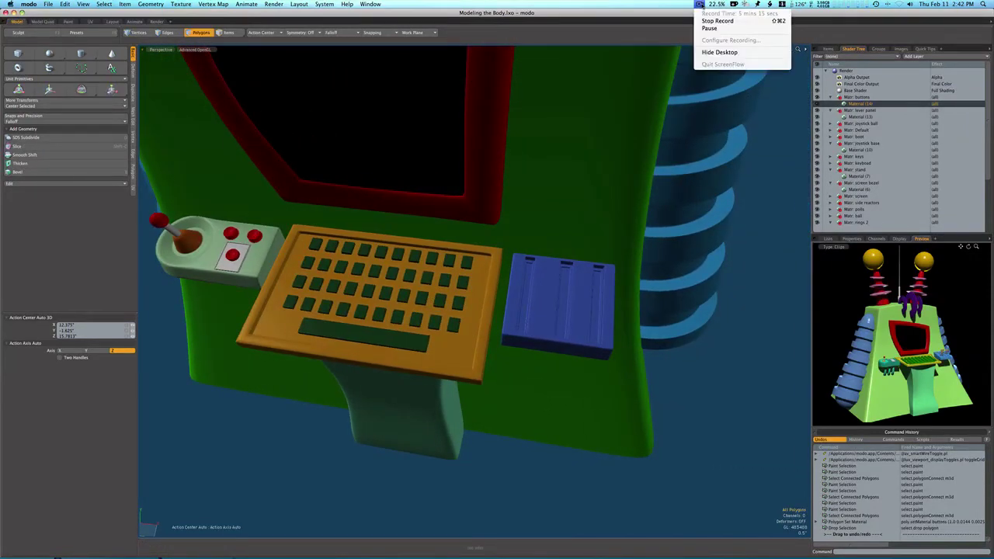
pyautogui.click(703, 7)
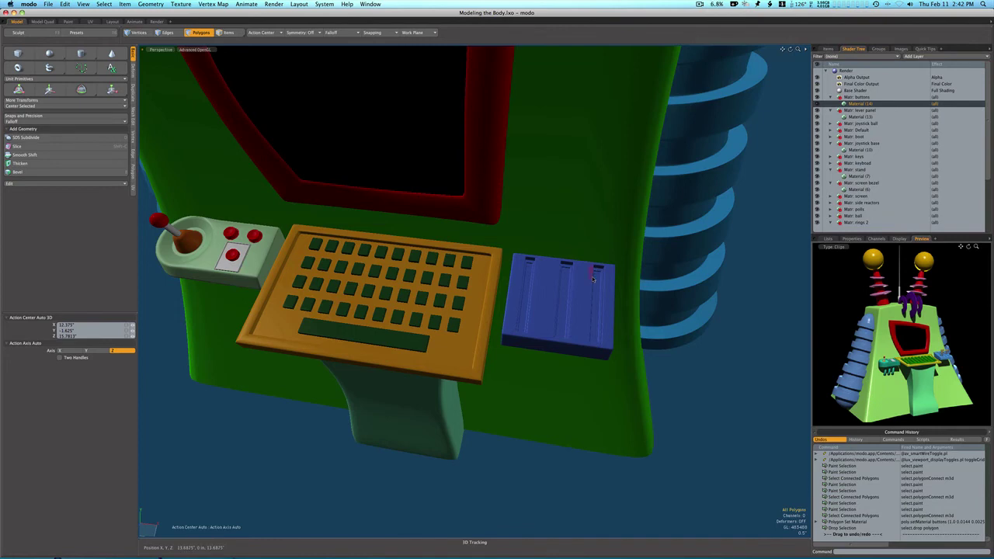
pyautogui.keyDown('alt'); pyautogui.moveTo(593, 278); pyautogui.dragTo(582, 279); pyautogui.keyUp('alt')
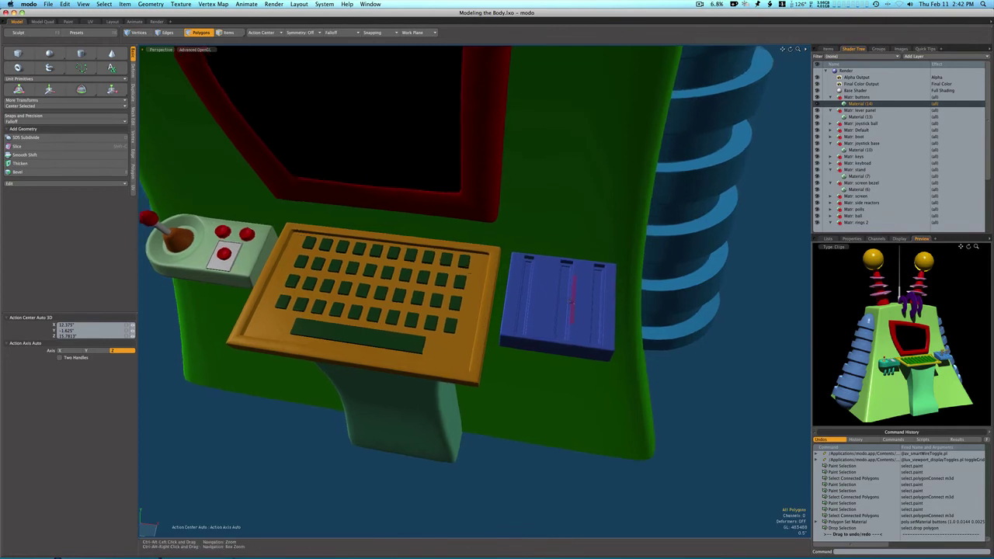
pyautogui.keyDown('ctrl'); pyautogui.keyDown('alt'); pyautogui.moveTo(470, 274); pyautogui.dragTo(500, 295); pyautogui.keyUp('alt'); pyautogui.keyUp('ctrl')
pyautogui.click(699, 4)
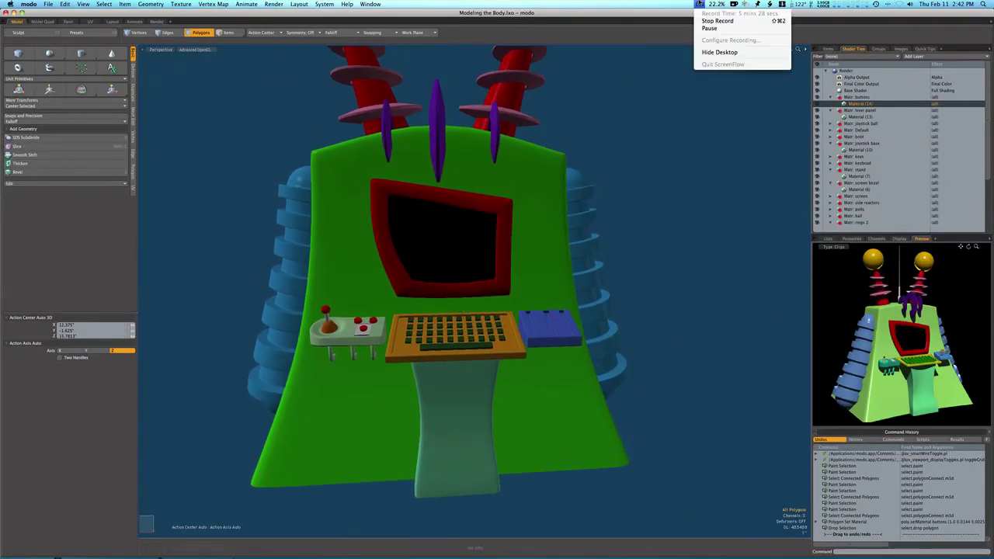